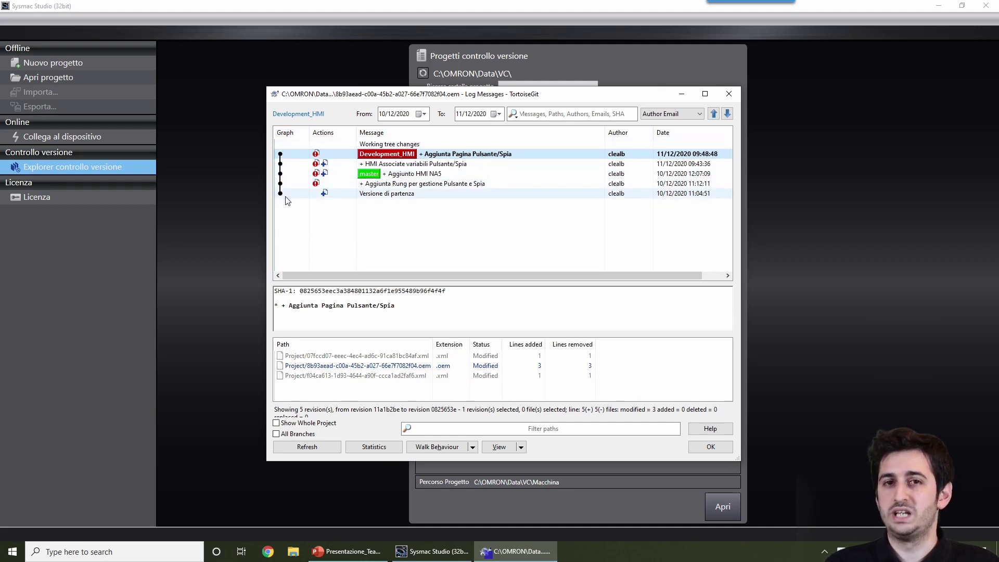
- Close the revision log and switch the Macchina project to the master branch with TortoiseGit's Switch/Checkout
left_click(709, 447)
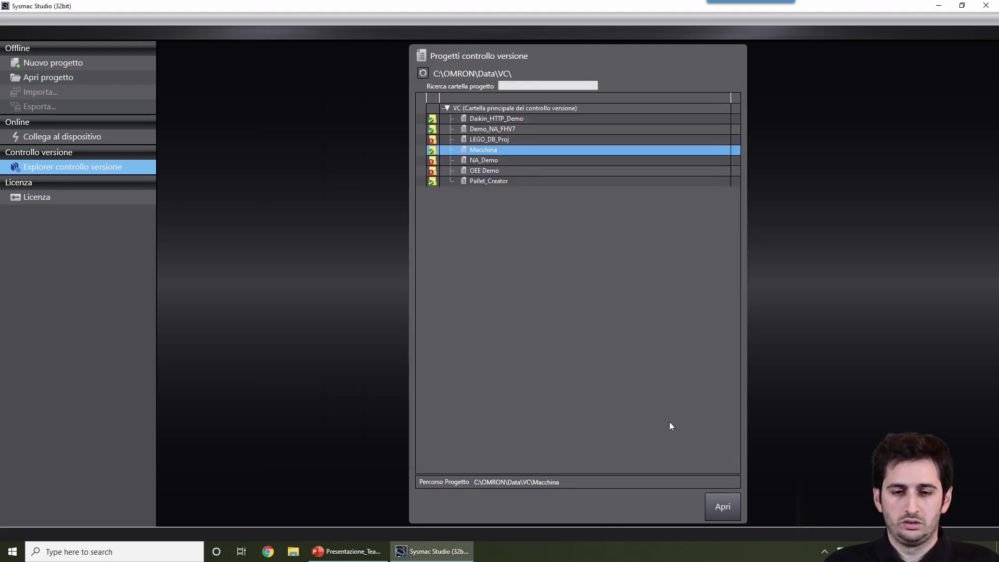
right_click(520, 149)
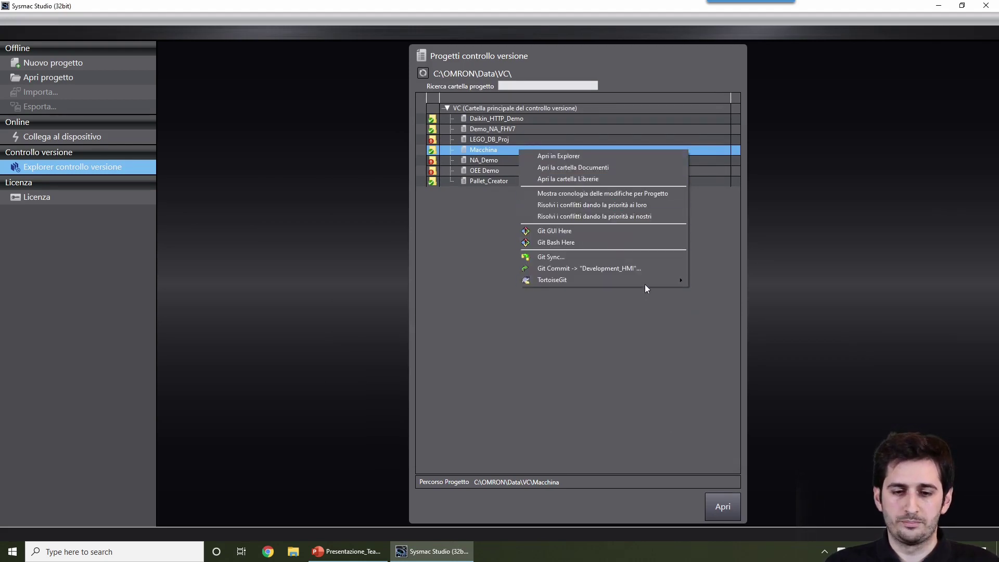
mouse_move(645, 280)
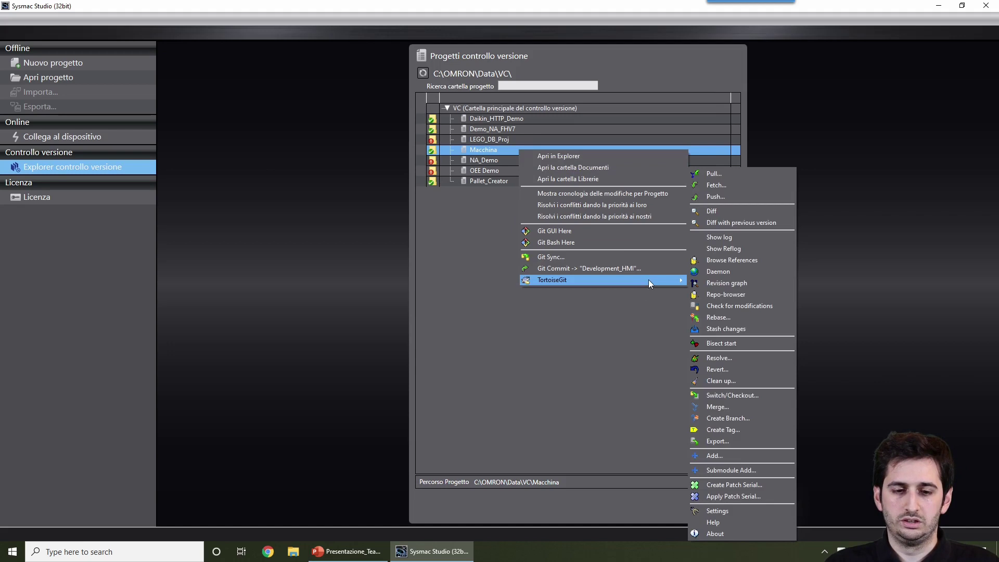
left_click(761, 393)
left_click(499, 311)
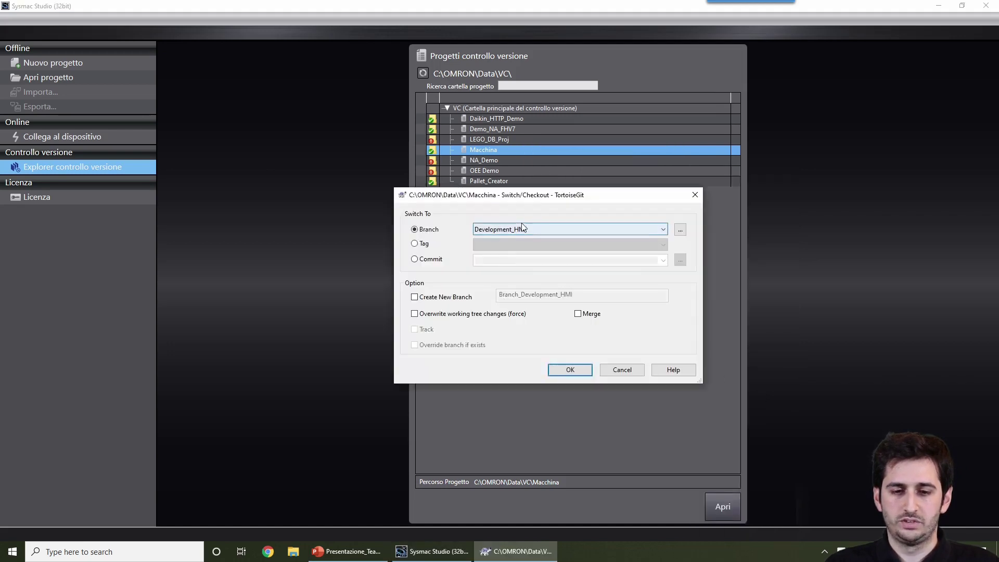
left_click(523, 229)
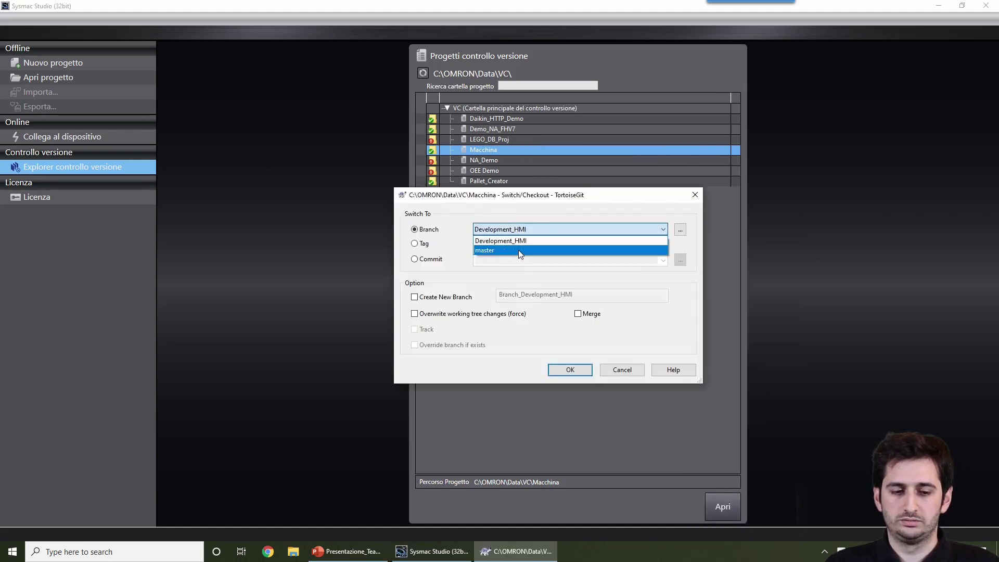
left_click(519, 250)
left_click(577, 371)
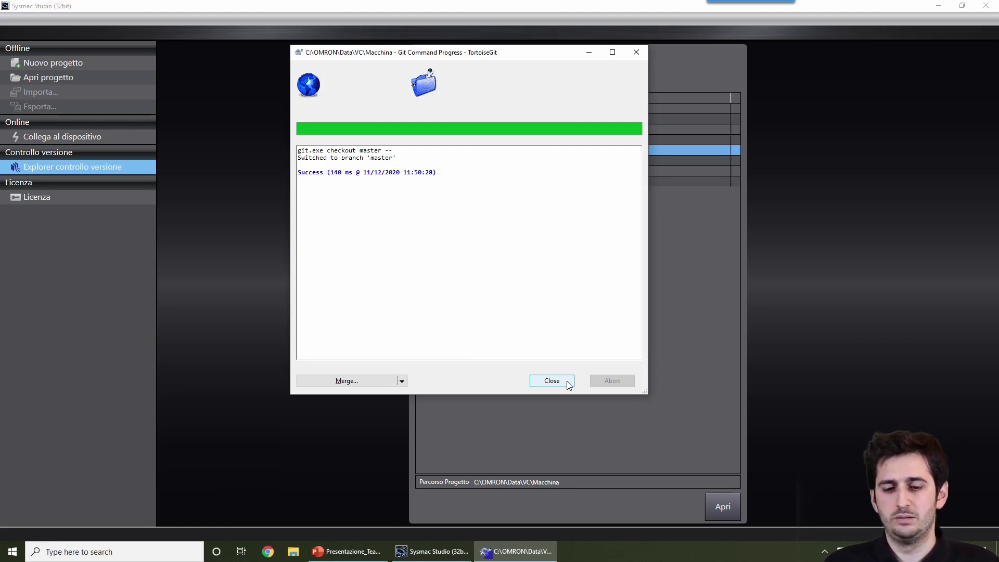
left_click(552, 381)
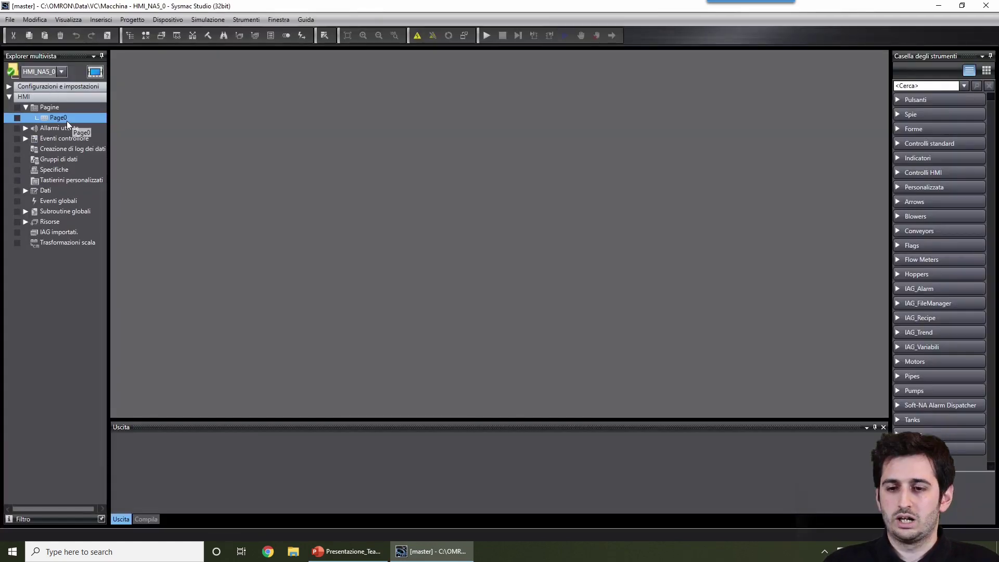
- View the HMI's Page0, and open Sezione0 of Programma0 on the new_Controller_0 device
double_click(67, 118)
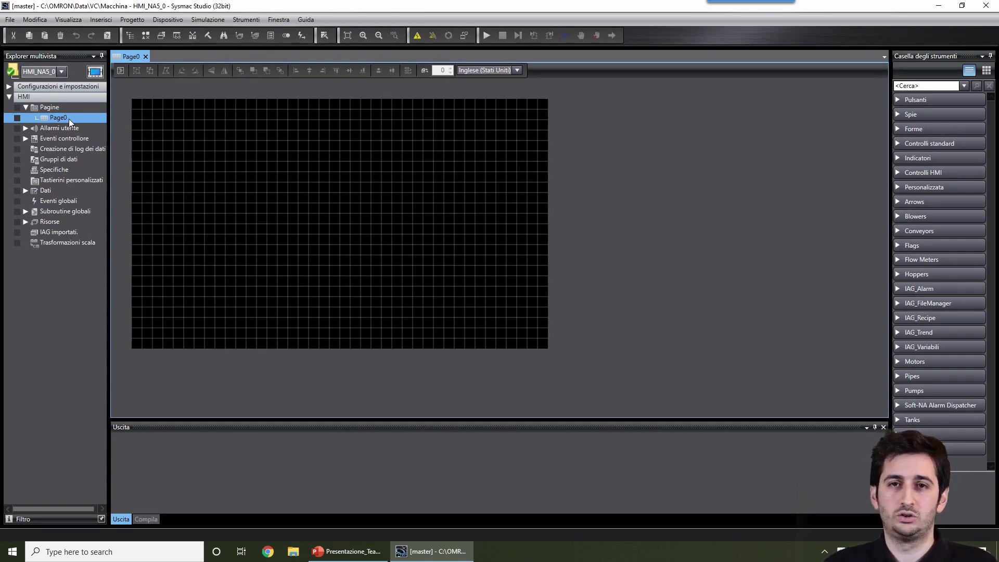
left_click(62, 72)
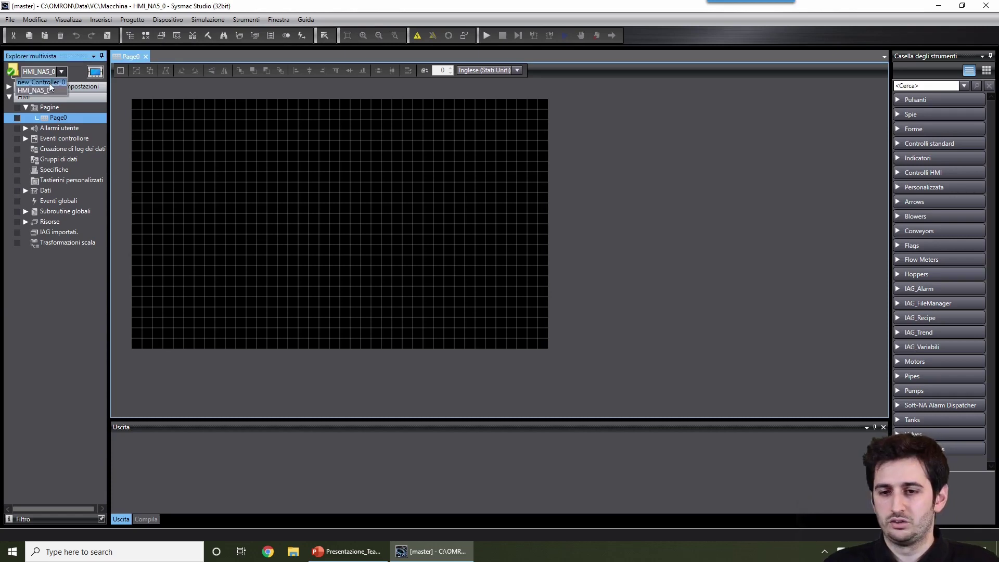
left_click(49, 82)
double_click(82, 138)
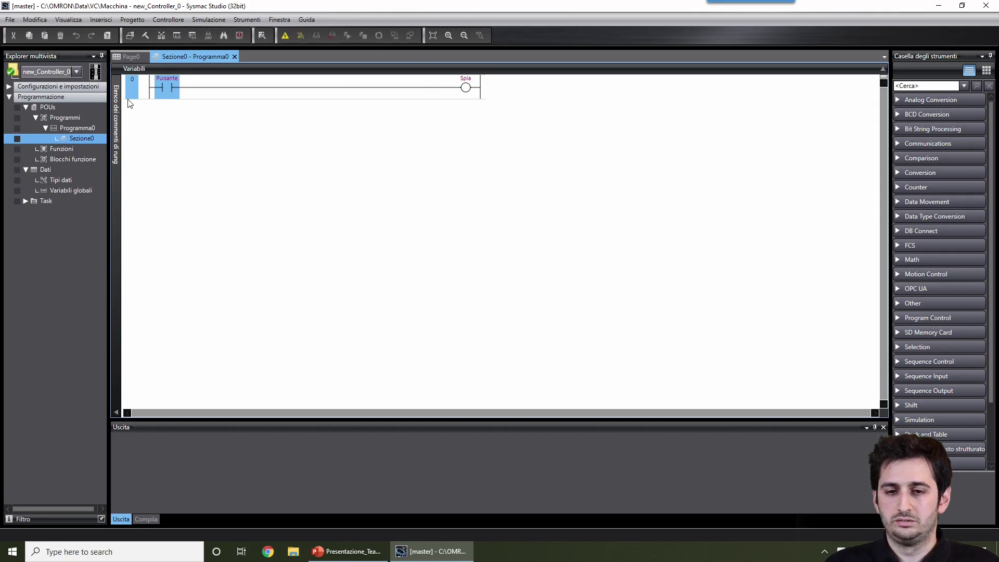
- Insert a rung below rung 0 with a contact named Pulsante_2 driving a coil named Spia_2
right_click(127, 84)
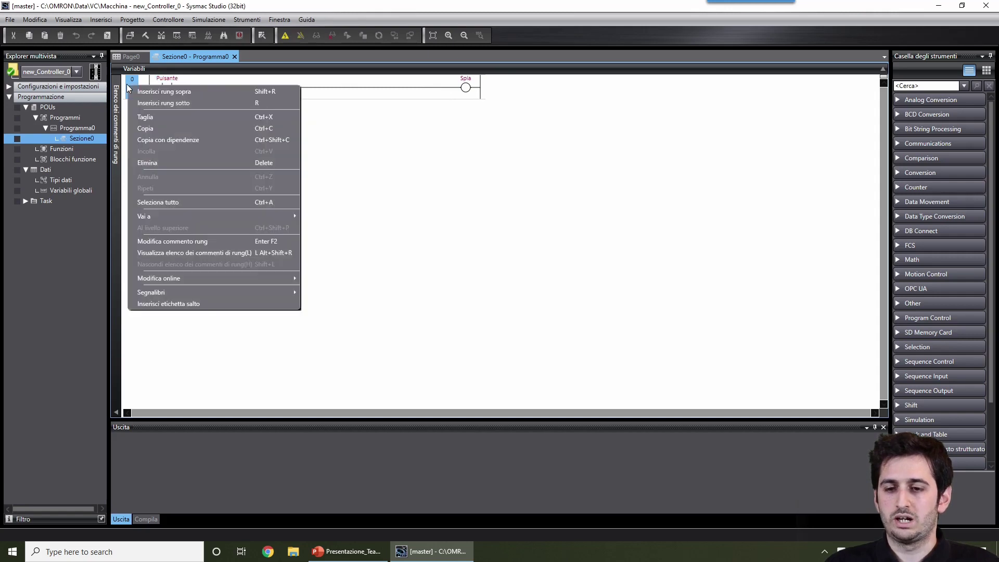
left_click(164, 102)
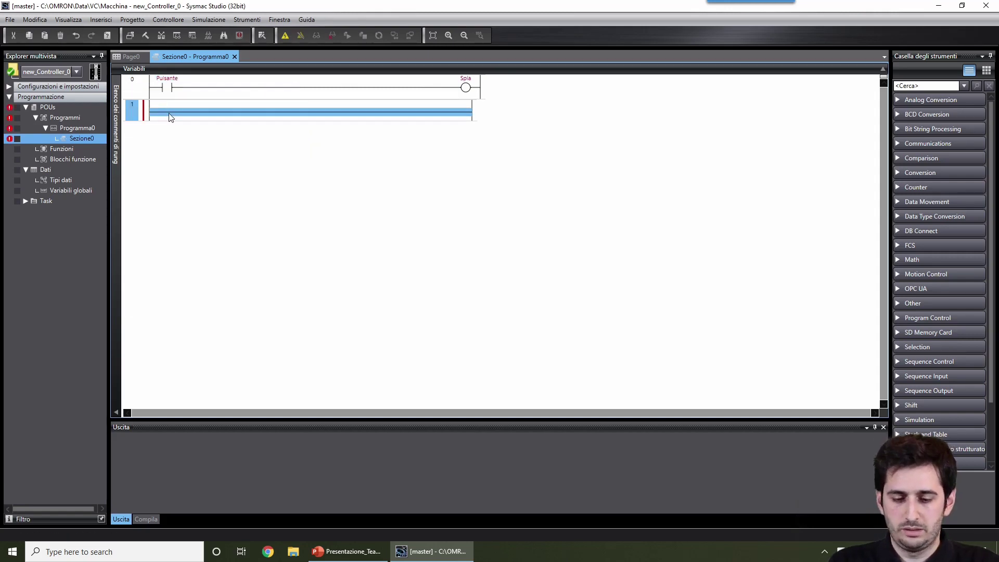
key("c")
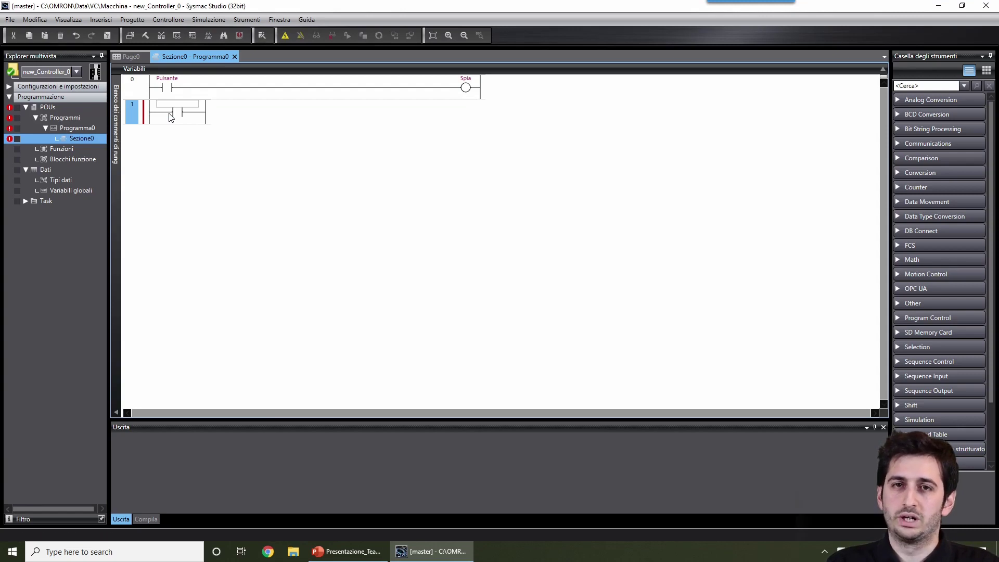
type("Pulsante_2")
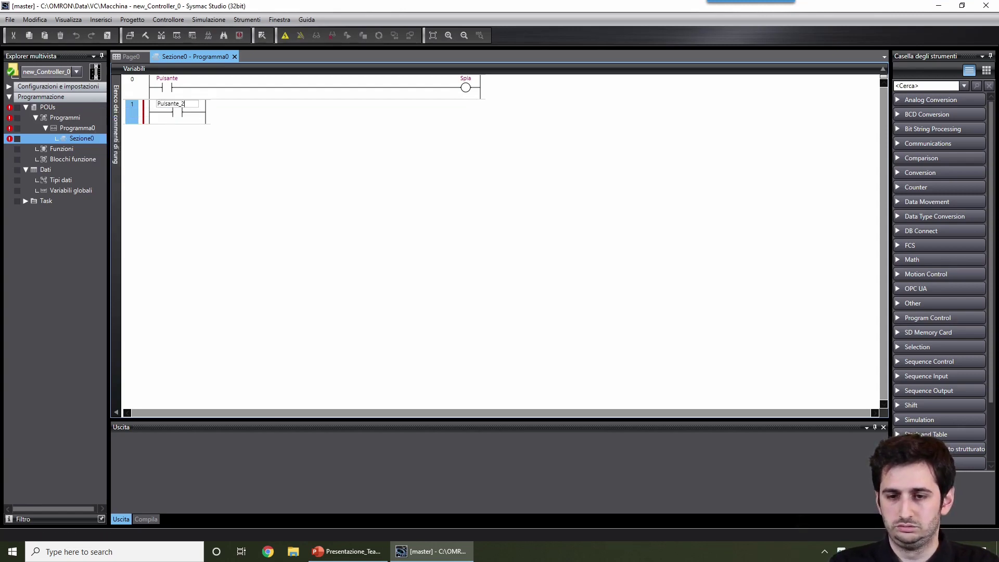
key("Return")
type("oSpia_2")
key("Return")
key("Return")
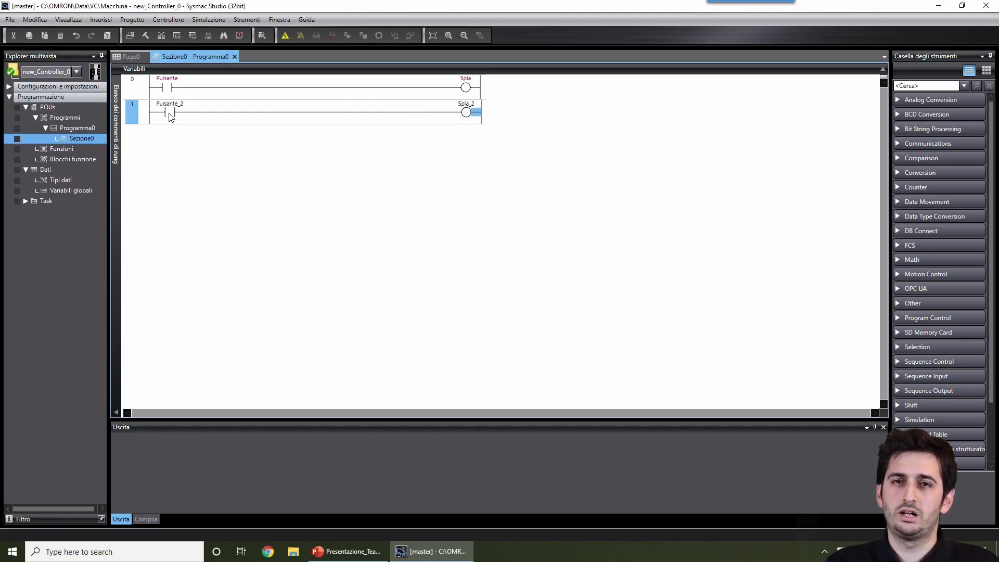
- Open the controller's EtherCAT network configuration and add an NX-ECC203 Rev:1.7 terminal coupler under the master
left_click(10, 89)
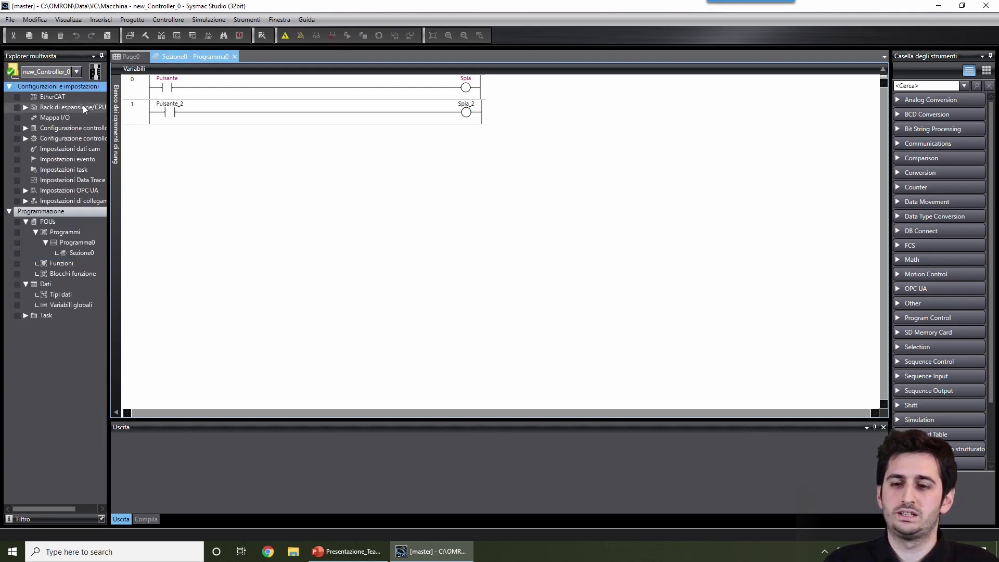
left_click(65, 97)
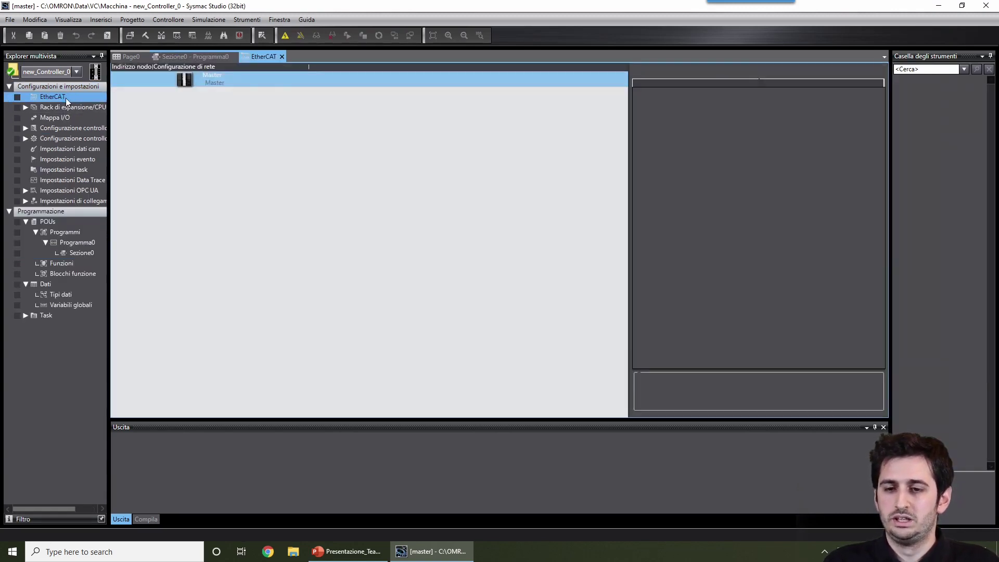
left_click(954, 93)
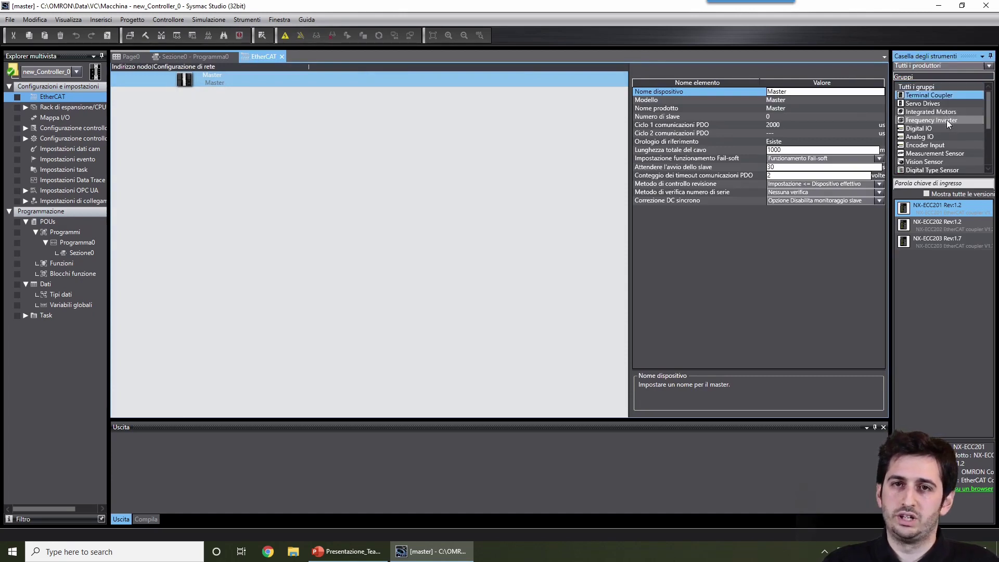
left_click_drag(943, 246, 212, 84)
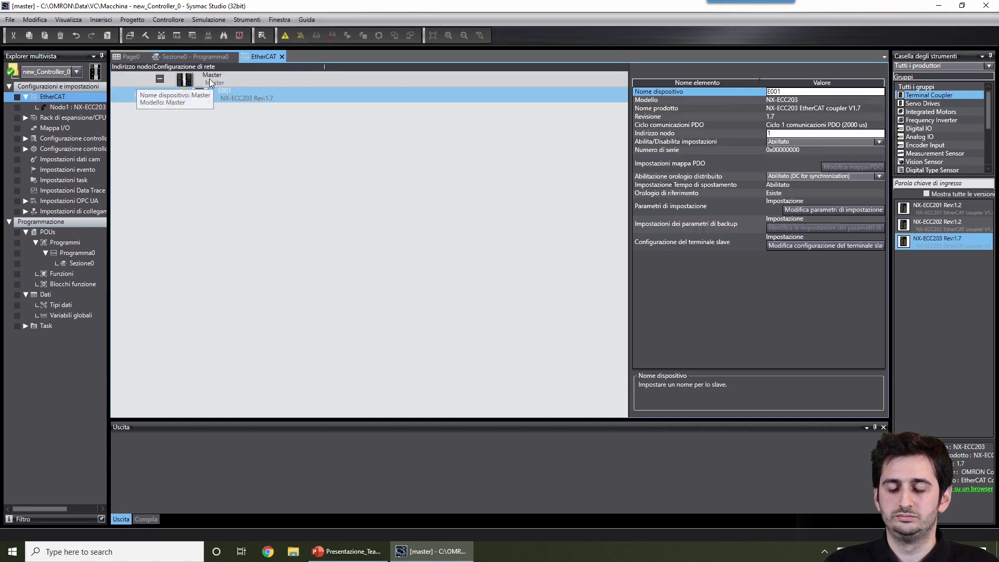
- Fit the NX-ECC203 coupler with an NX-ID5442 digital input unit followed by an NX-OD5256 digital output unit
double_click(85, 106)
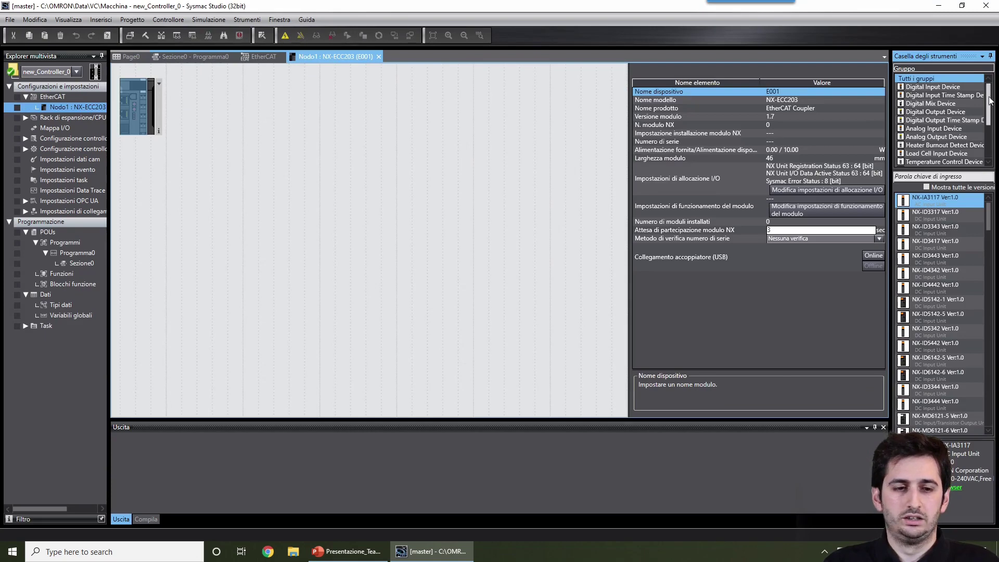
left_click(950, 88)
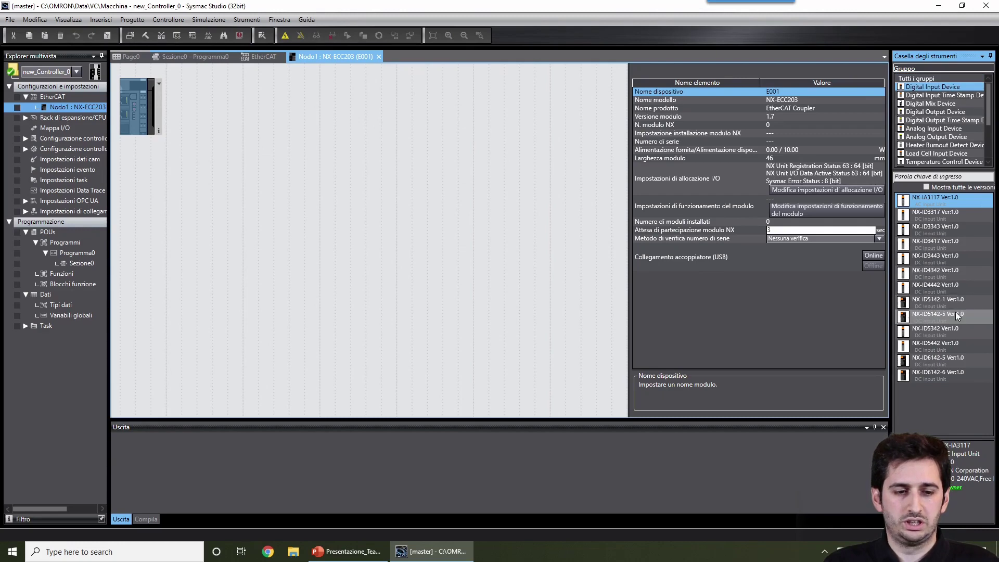
left_click(959, 345)
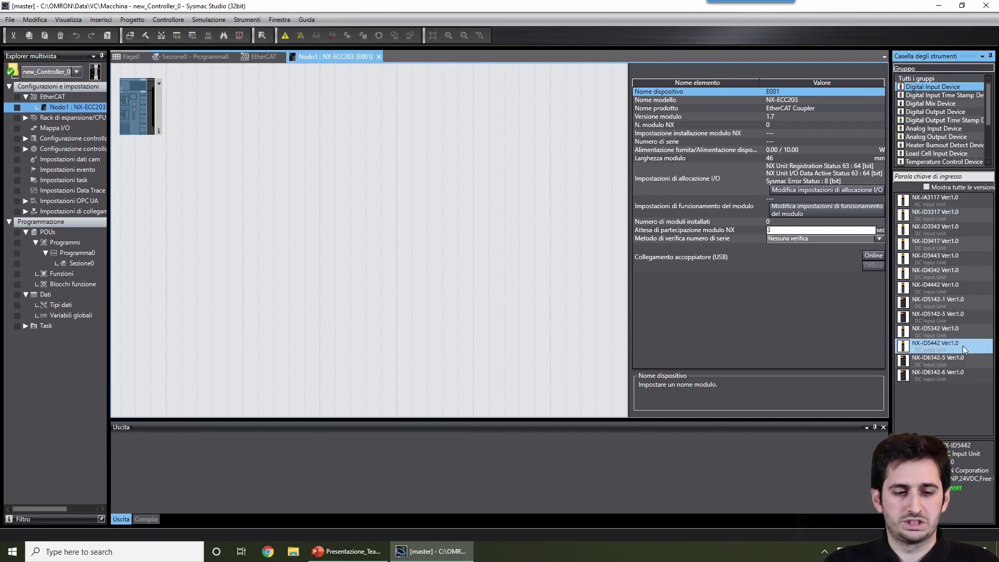
mouse_move(954, 343)
left_mouse_down()
mouse_move(167, 130)
mouse_move(357, 122)
left_mouse_up()
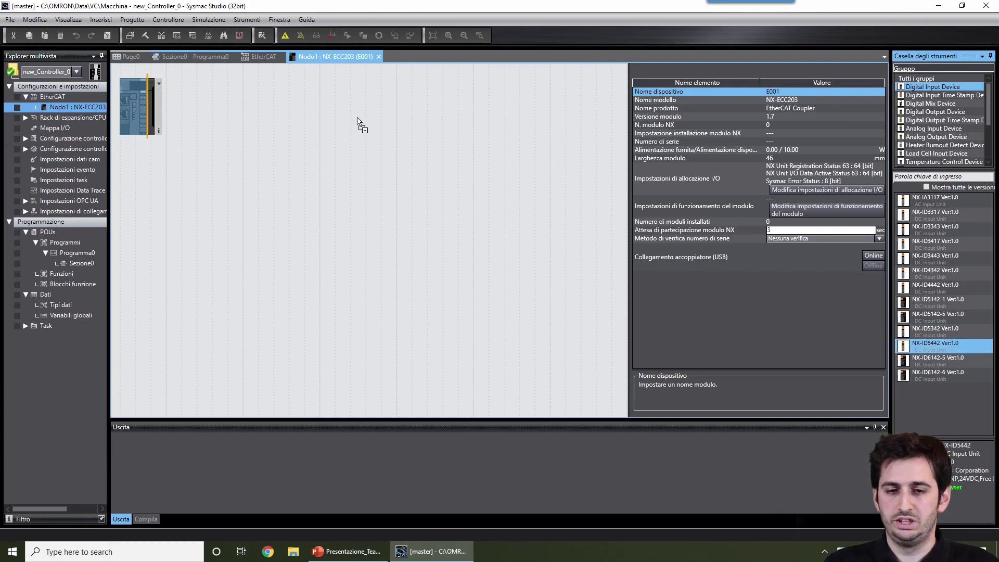
left_click(952, 111)
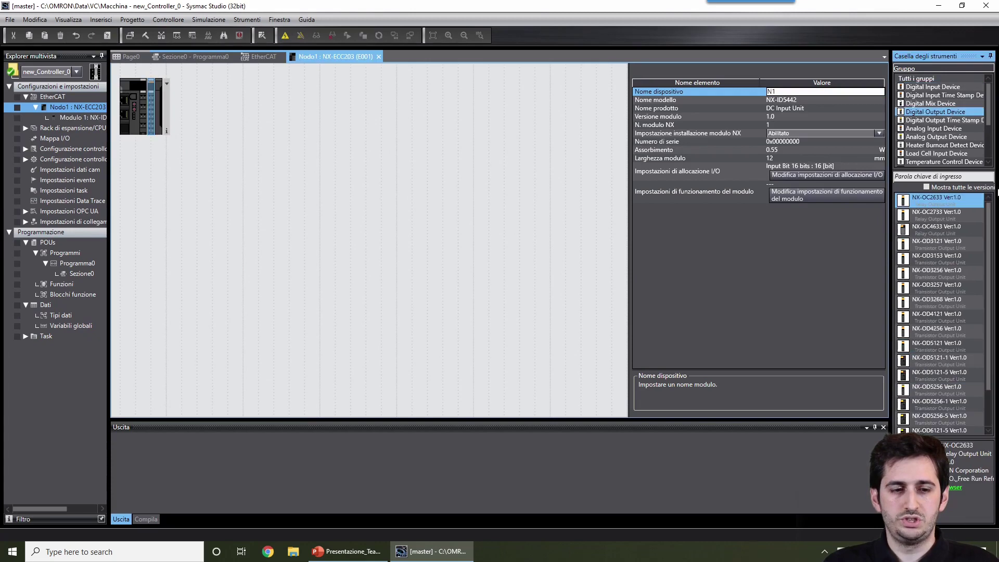
left_click(952, 390)
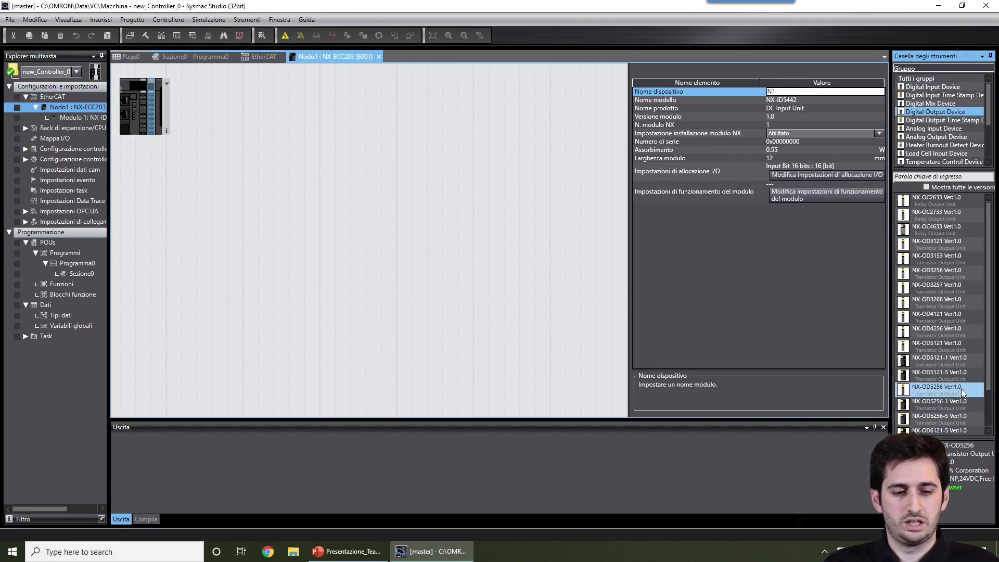
left_click_drag(955, 388, 156, 102)
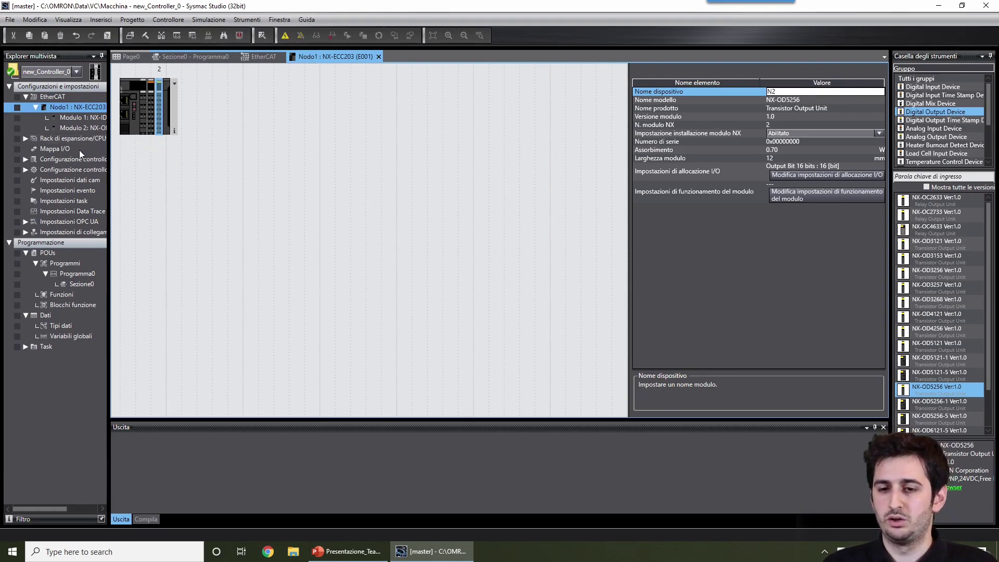
- In the I/O map, assign the global variable Pulsante to Input Bit 00 of the NX-ID5442 module
left_click(63, 148)
double_click(64, 149)
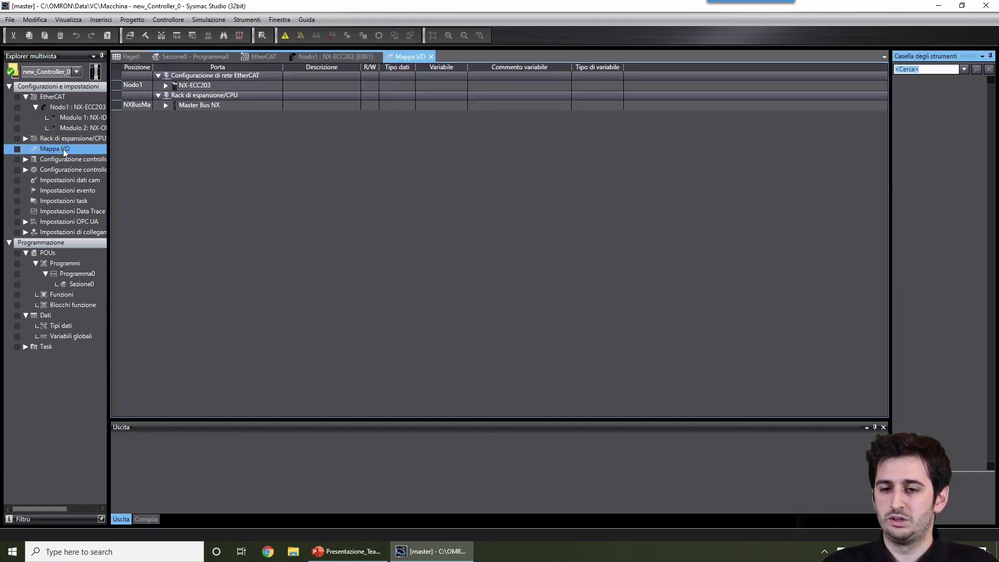
left_click(165, 85)
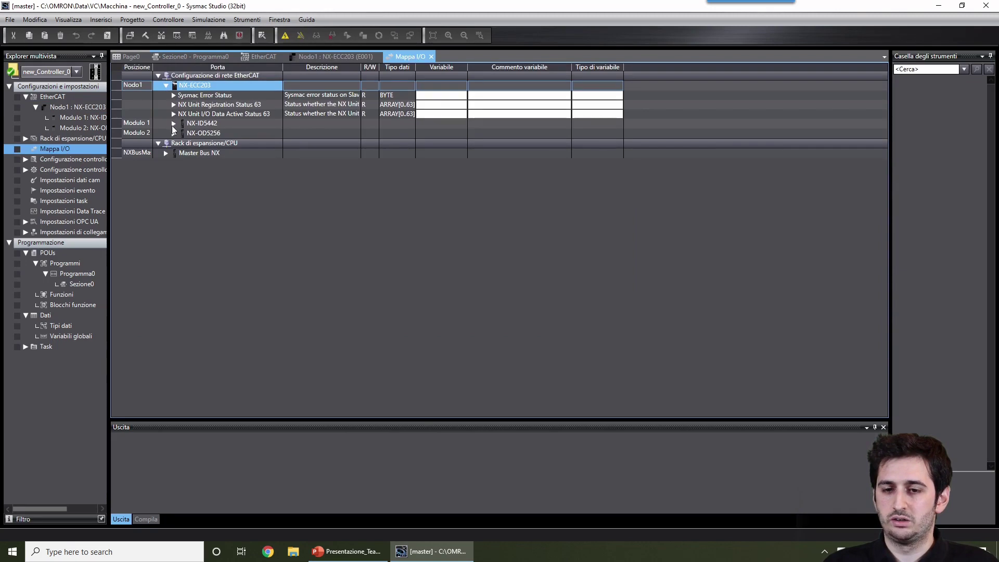
left_click(173, 124)
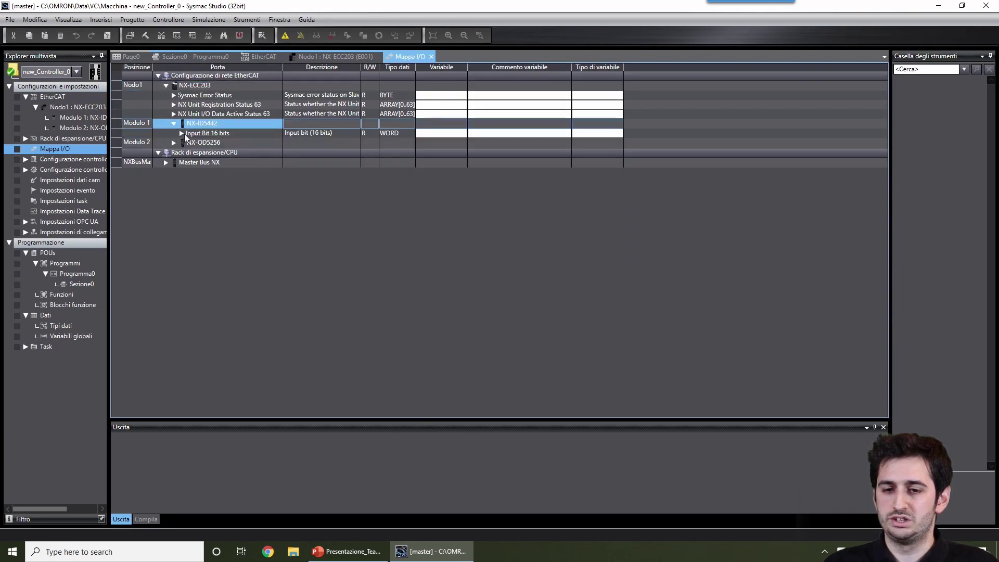
left_click(181, 133)
left_click(458, 143)
left_click(458, 143)
left_click(462, 143)
left_click(446, 154)
- Assign the global variable Spia to Output Bit 00 of the NX-OD5256 module
left_click(174, 295)
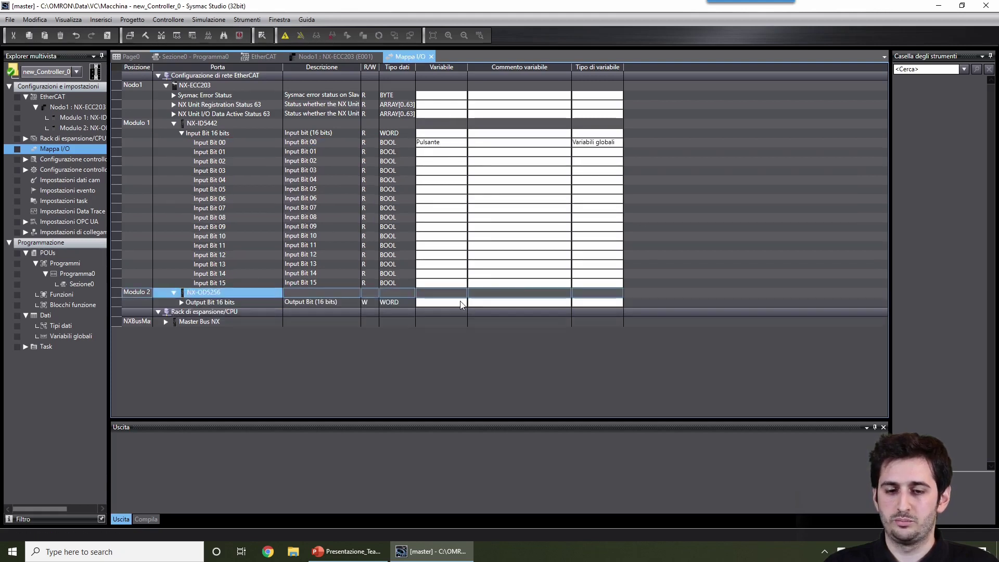
left_click(182, 302)
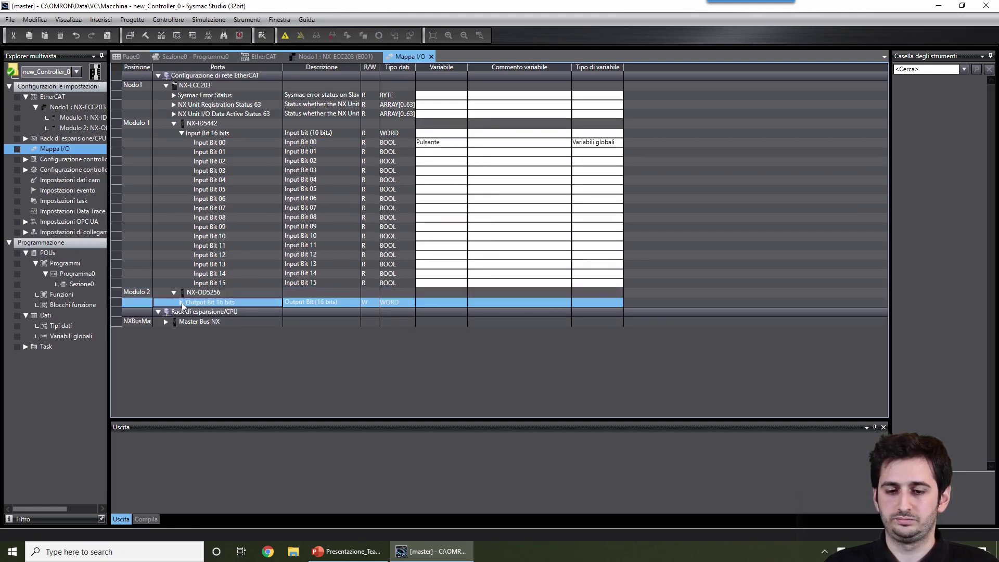
left_click(465, 314)
type("Spia")
left_click(363, 265)
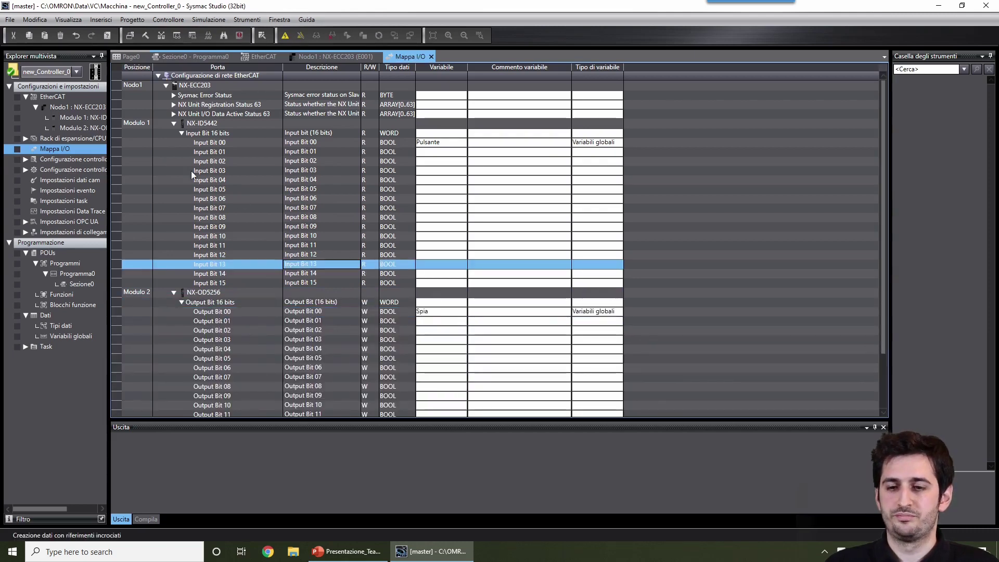
- Start a Git commit to master, saving the project, and enter the message line "+ Modificata Sezione0 con aggiunta Pulsante1"
right_click(14, 70)
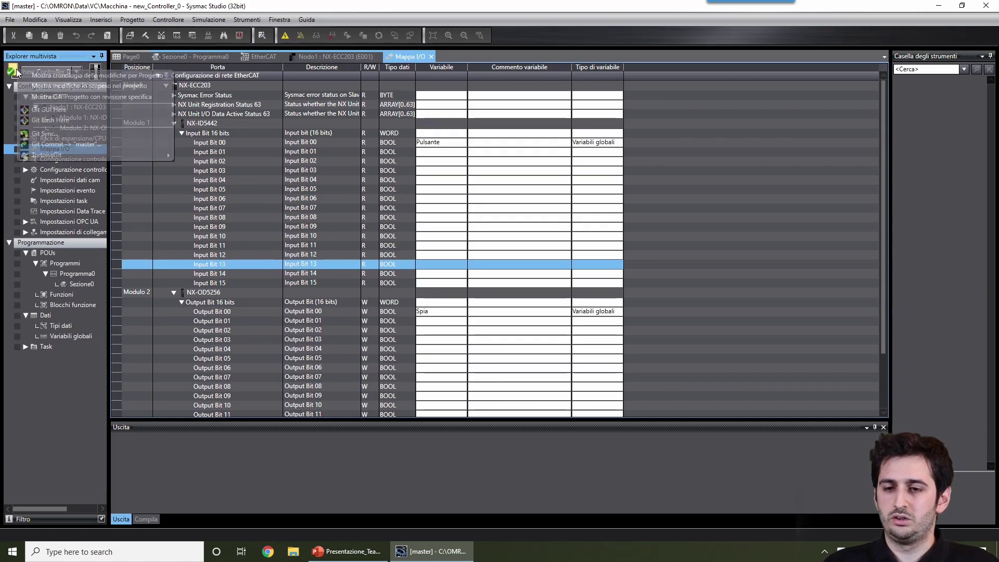
left_click(55, 145)
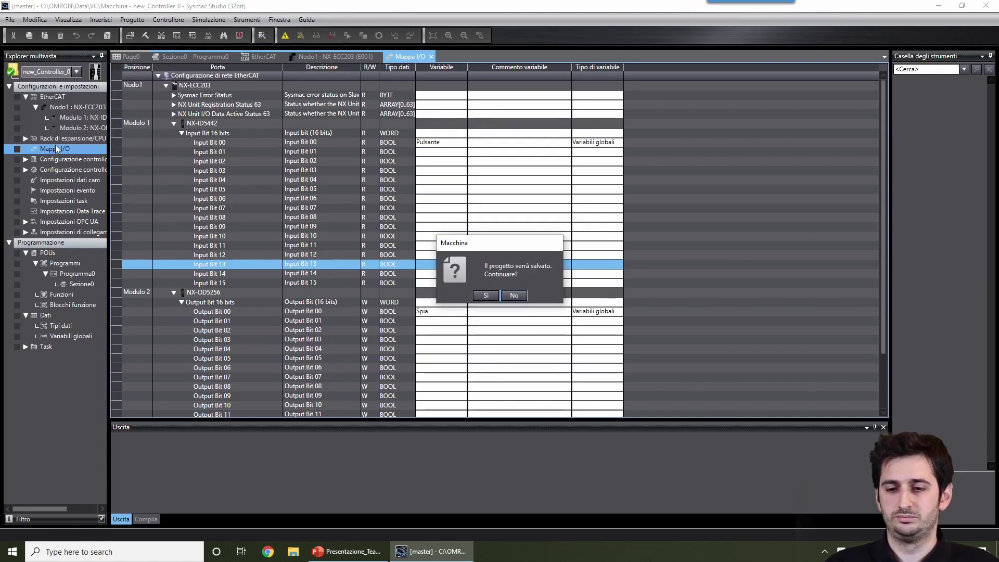
left_click(487, 296)
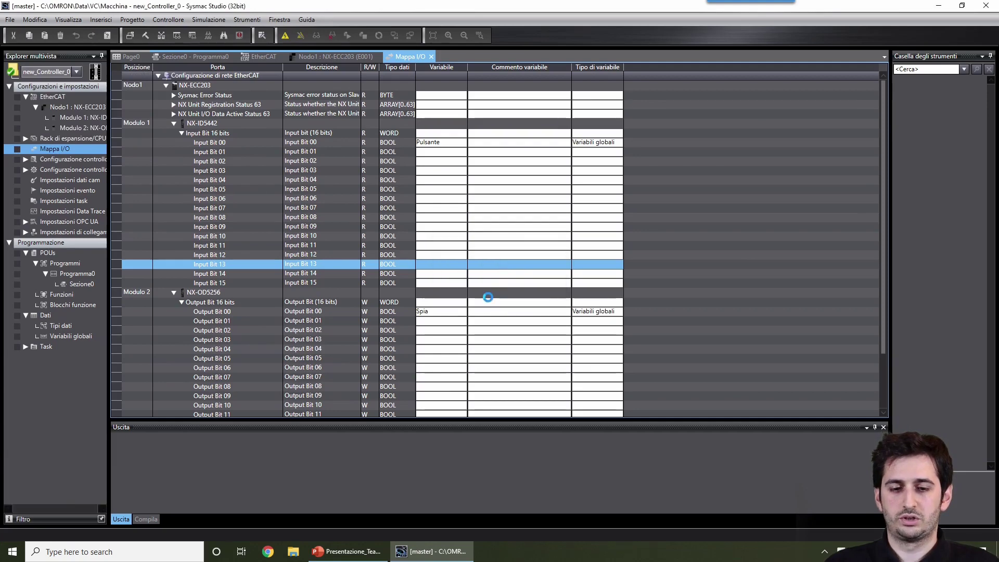
left_click(492, 306)
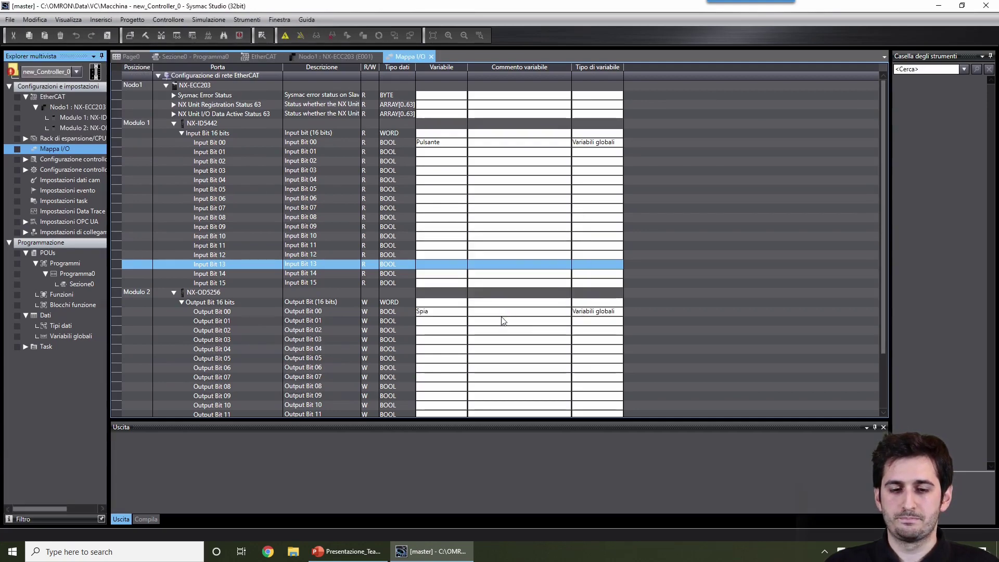
type("+ Modificata Sezione0 con aggiunta Pulsante2")
key("BackSpace")
type("1")
key("Return")
- Add the commit message lines "+ Aggiunto NX-ECC203 con Input e Output" and "+ Associate variabili a I/O"
type("+ Aggiu")
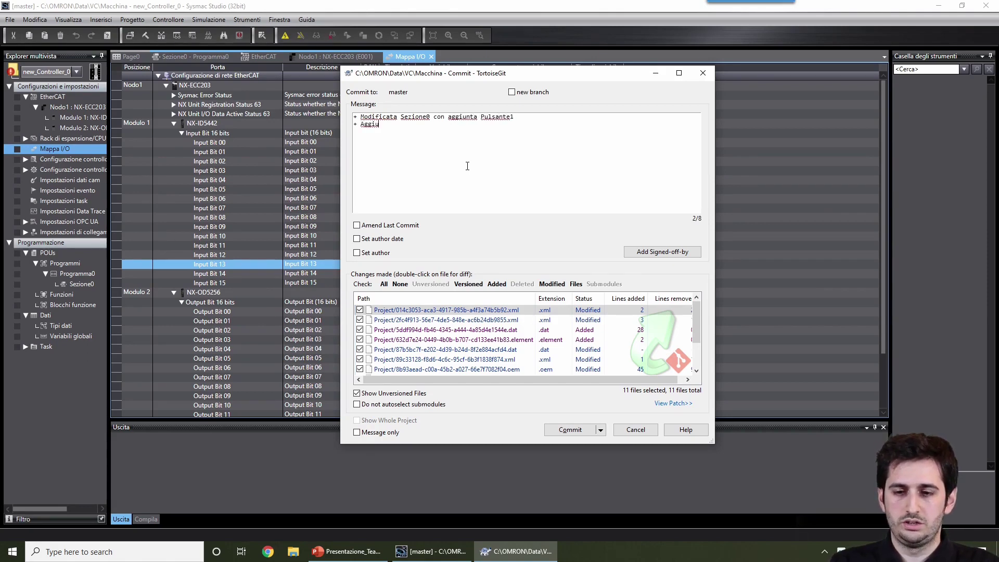
type("nto NX-E")
key("BackSpace")
type("CC203 con Input e Iytp")
key("BackSpace")
key("BackSpace")
key("BackSpace")
type("utput")
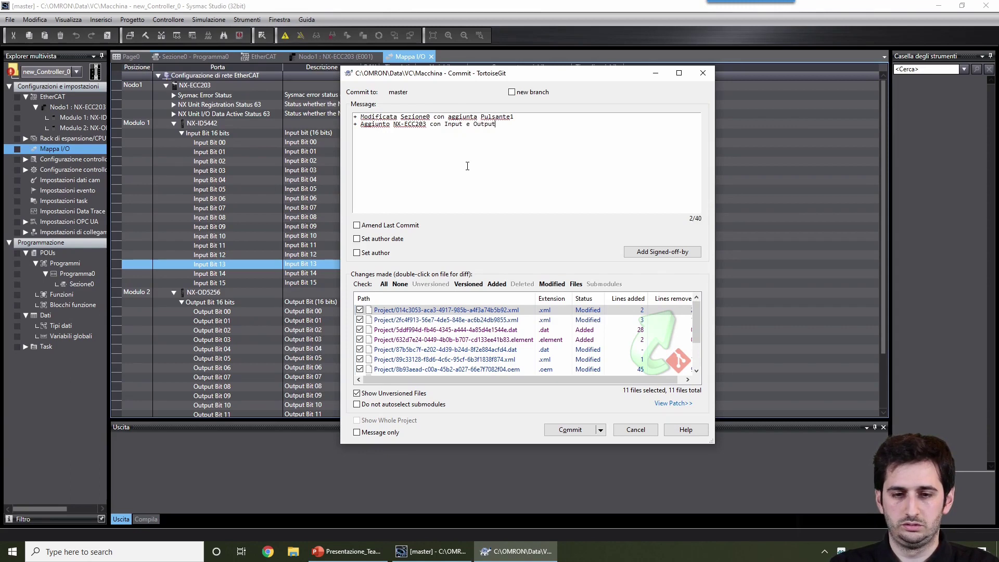
key("Return")
type("+ Associate variabili a I/O")
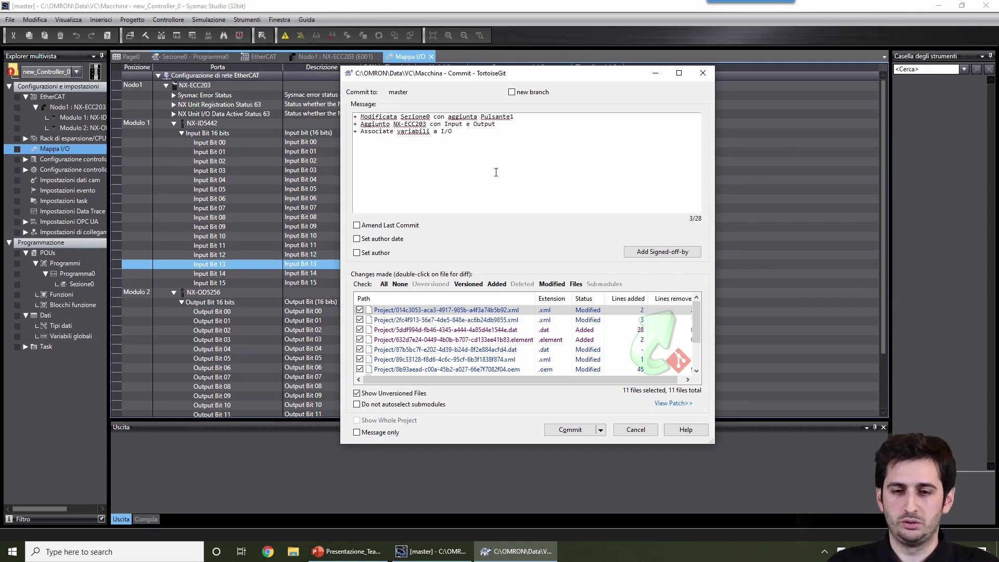
- Insert "ECAT -" before Aggiunto and "ECTA -" before Associate in the message, and commit the changes to master
left_click(363, 133)
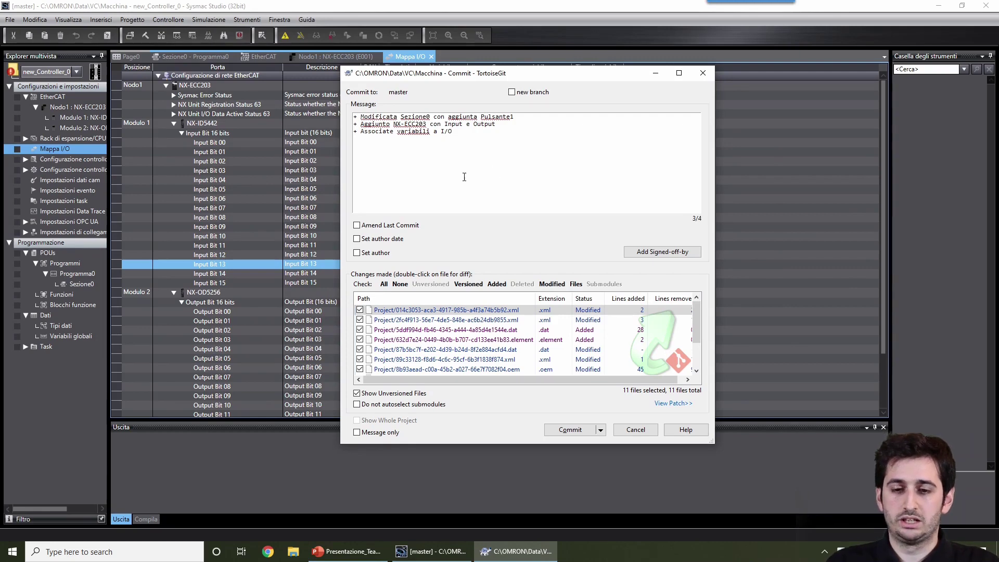
key("Left")
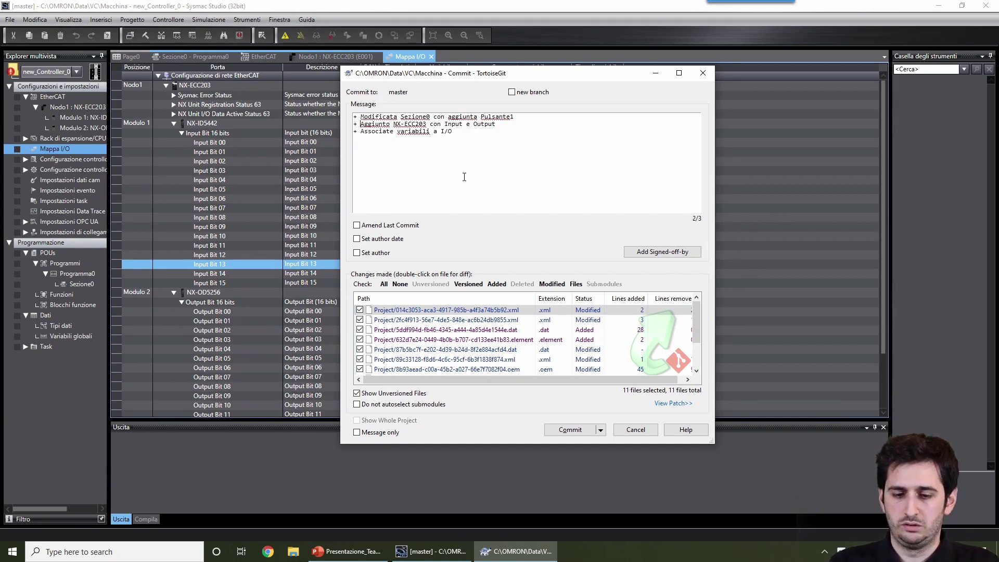
type("ECAT -")
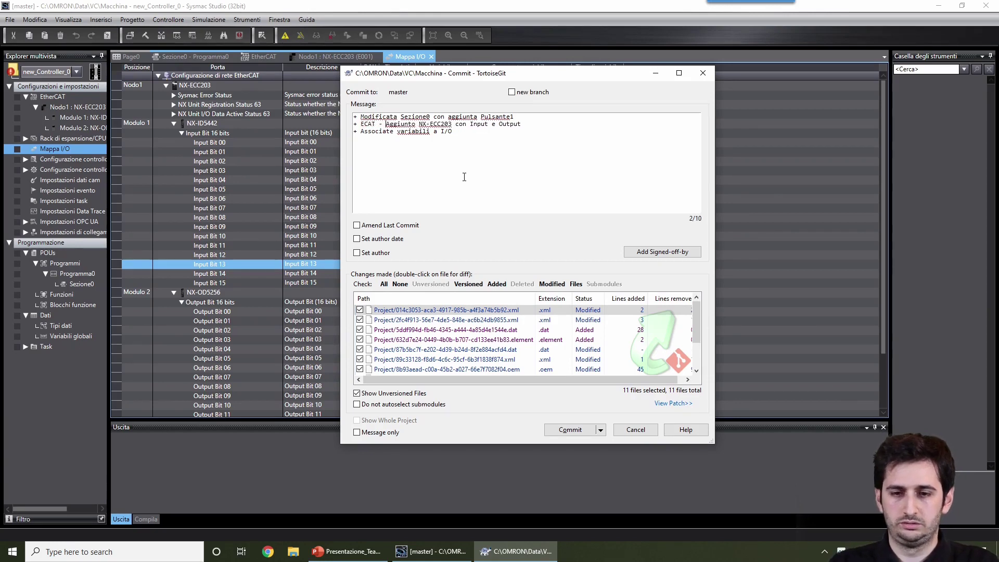
left_click(362, 131)
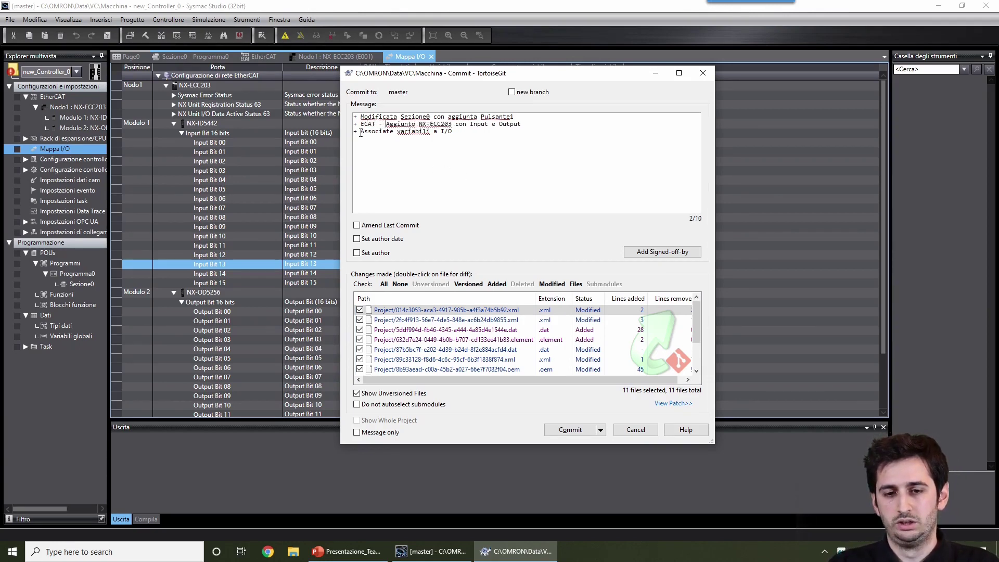
type("ECTA -")
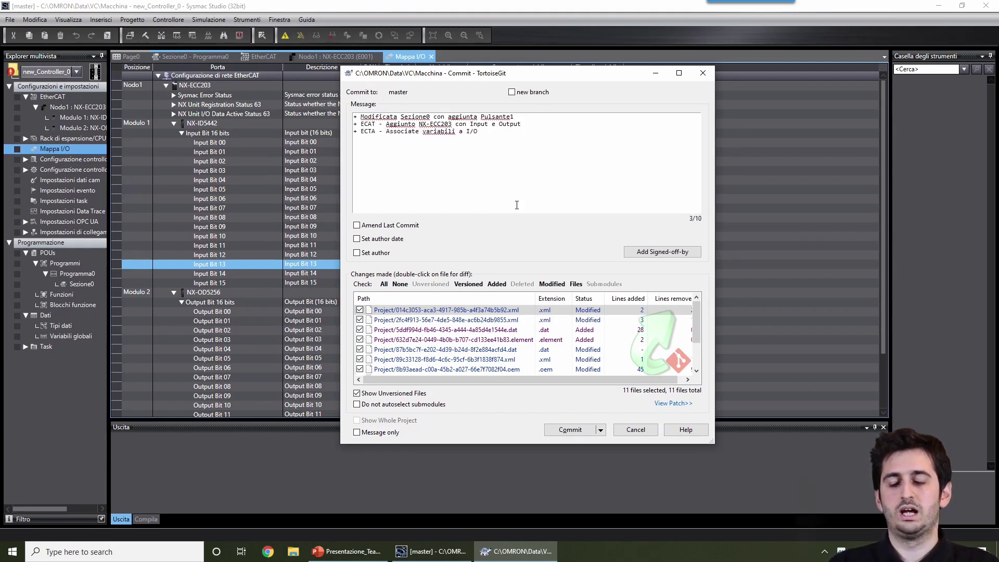
left_click(569, 432)
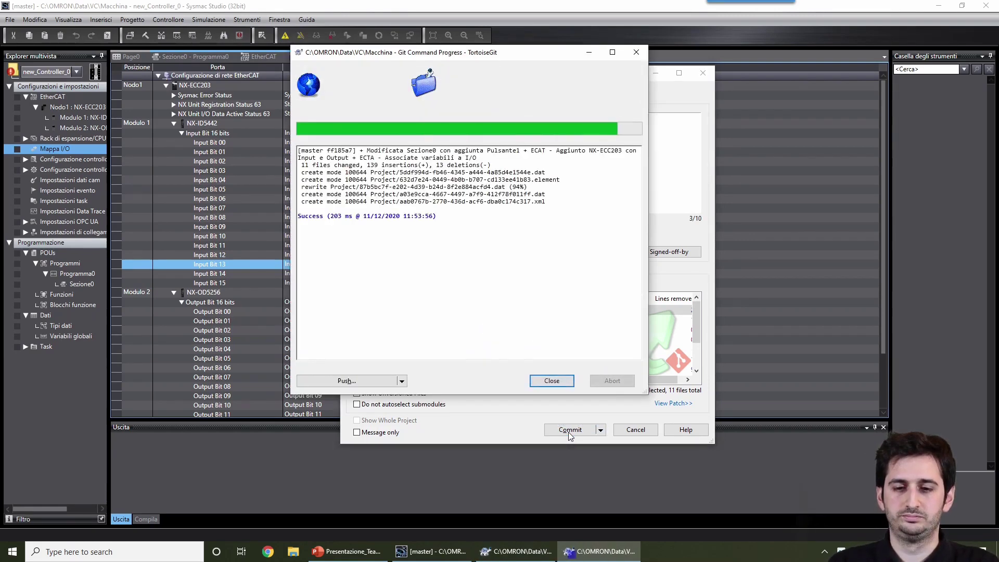
left_click(553, 381)
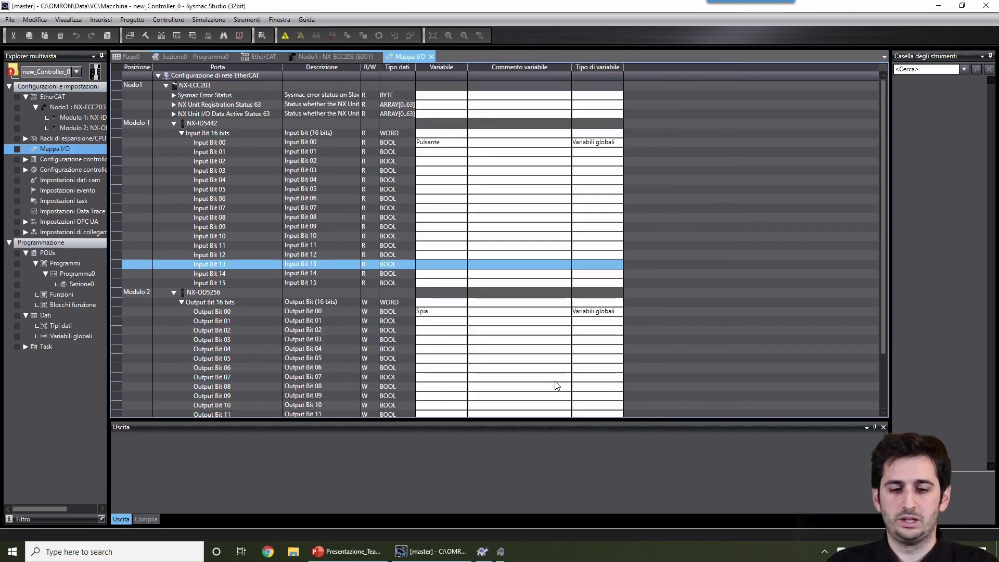
- Open the project's change history and examine the "+ Aggiunto HMI NA5" commit and the latest master commit
right_click(15, 74)
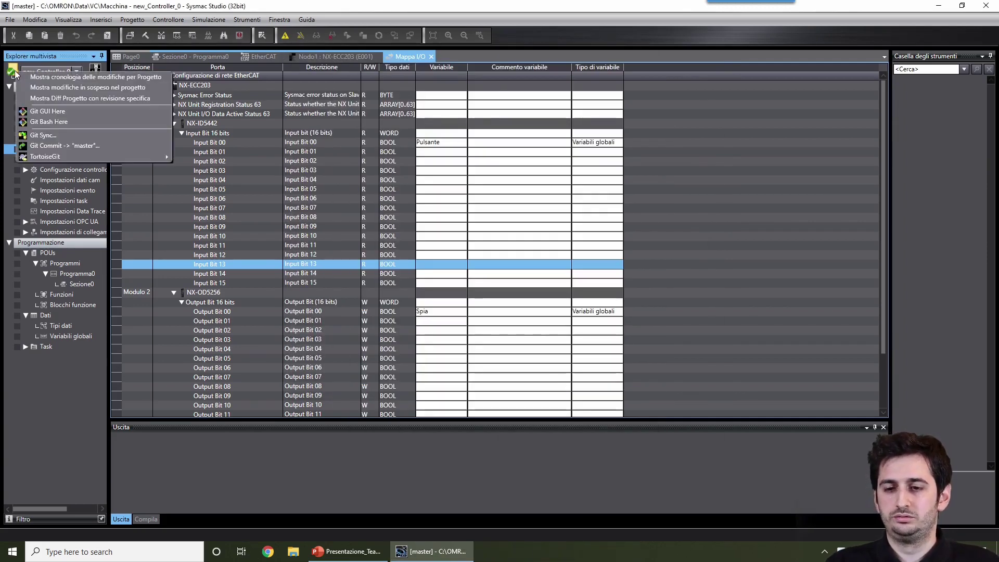
left_click(58, 78)
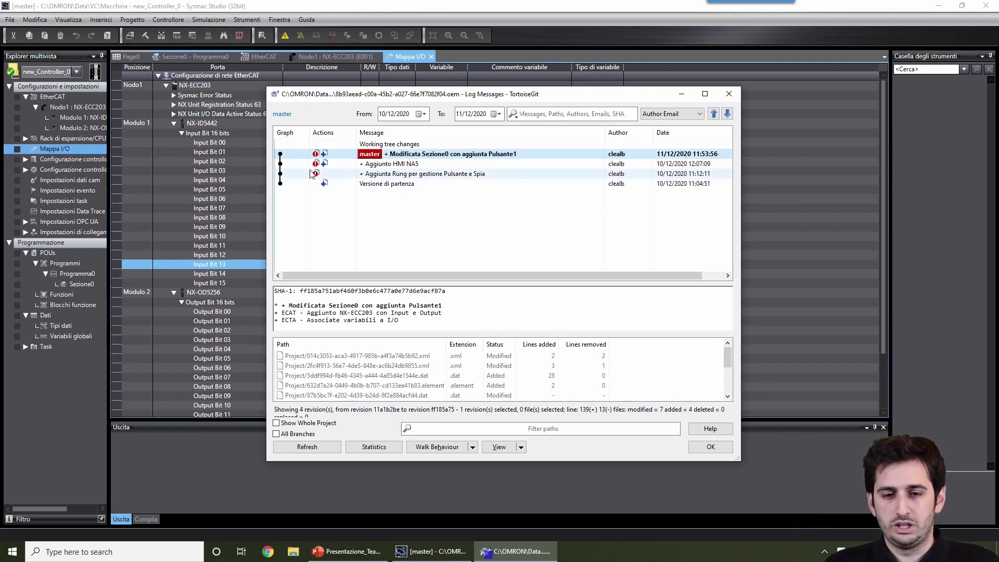
left_click(384, 165)
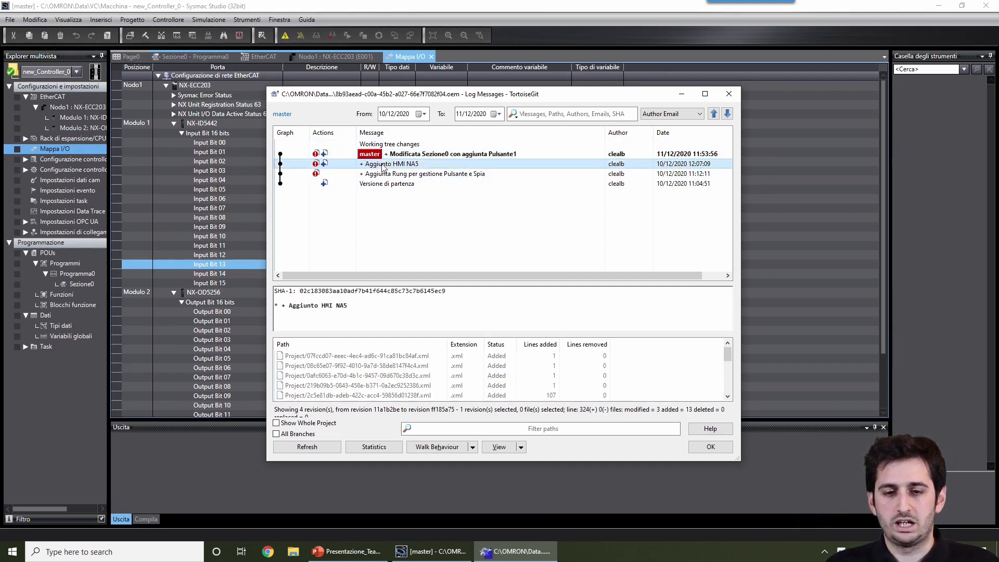
left_click(441, 155)
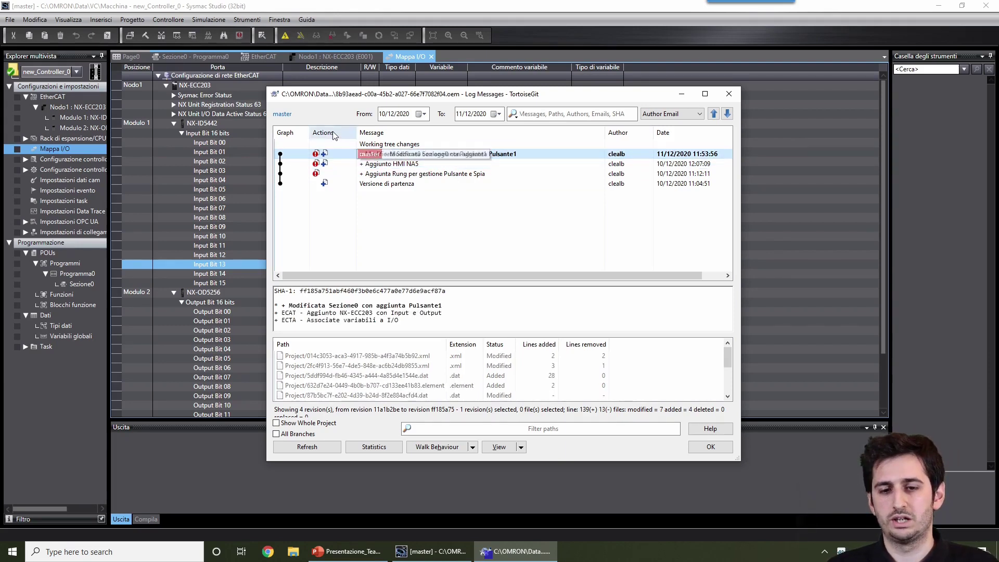
- Switch the displayed log from master to the Development_HMI branch
left_click(282, 115)
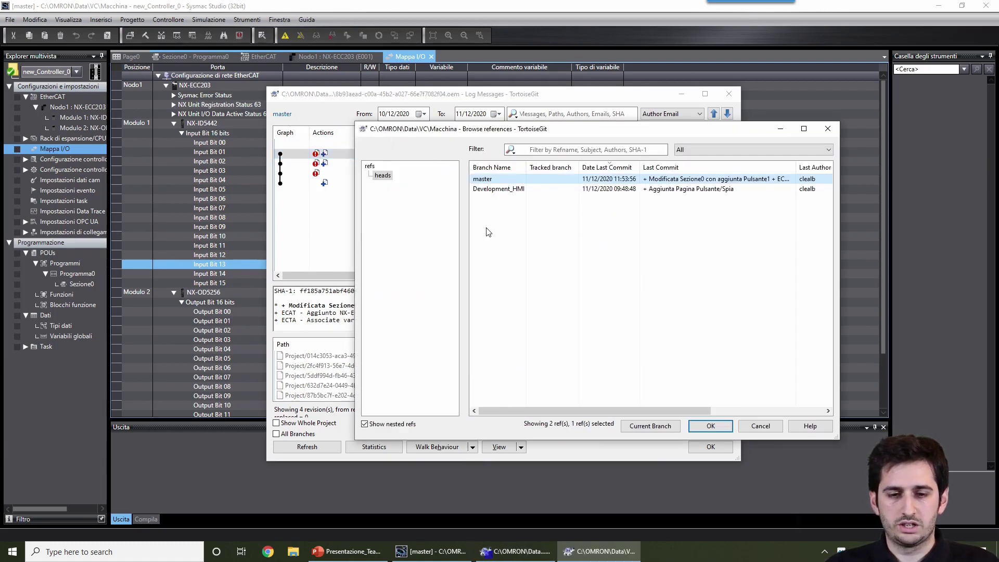
left_click(499, 191)
left_click(723, 427)
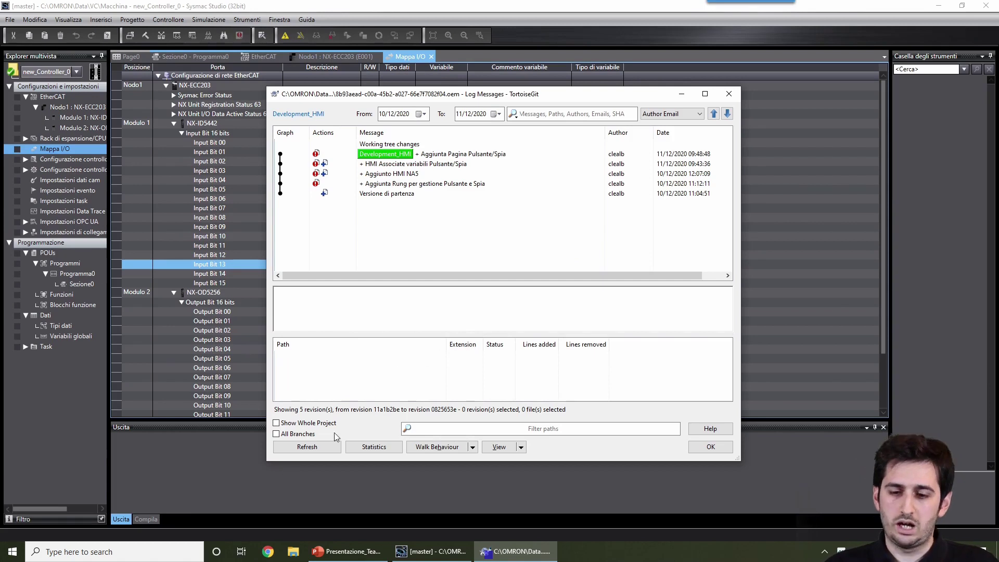
- Show all branches in the log, examine the "+ Aggiunto HMI NA5" and latest master commits, and close the log
left_click(277, 435)
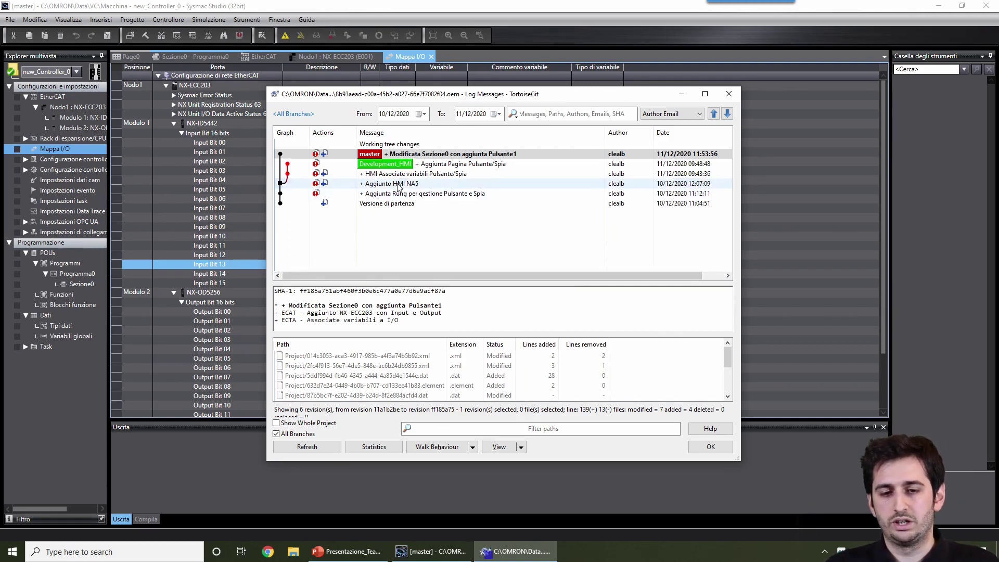
left_click(378, 187)
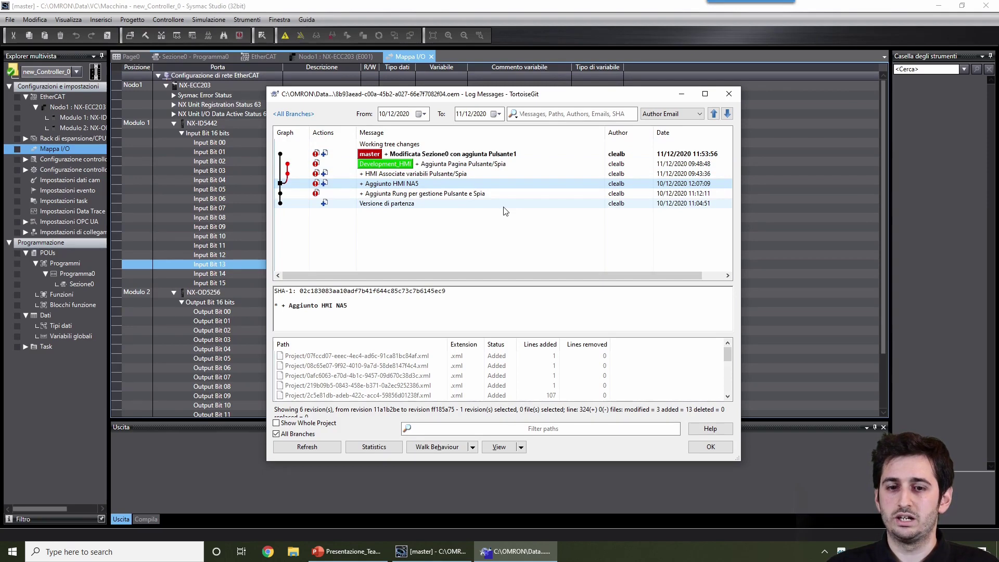
left_click(406, 156)
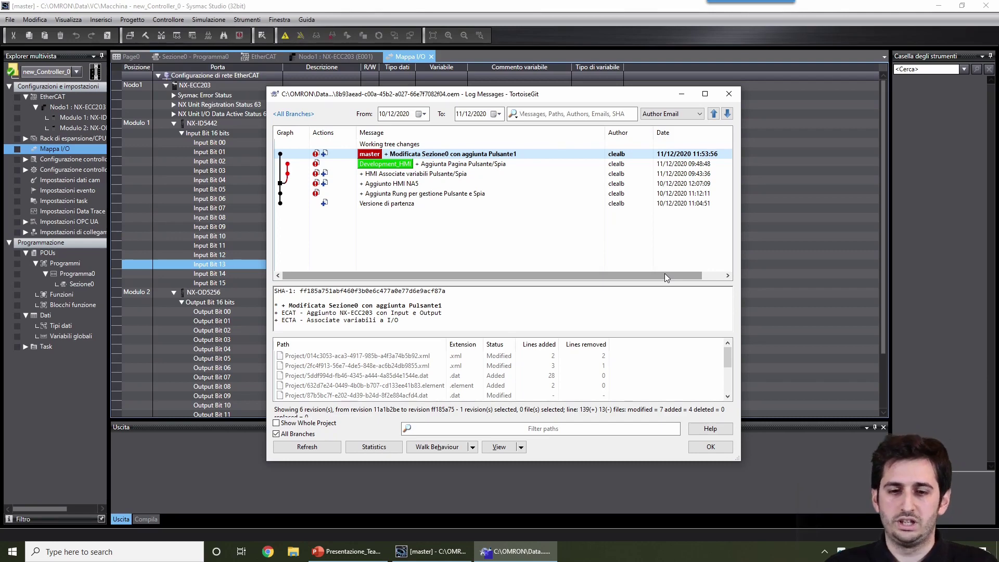
left_click(731, 94)
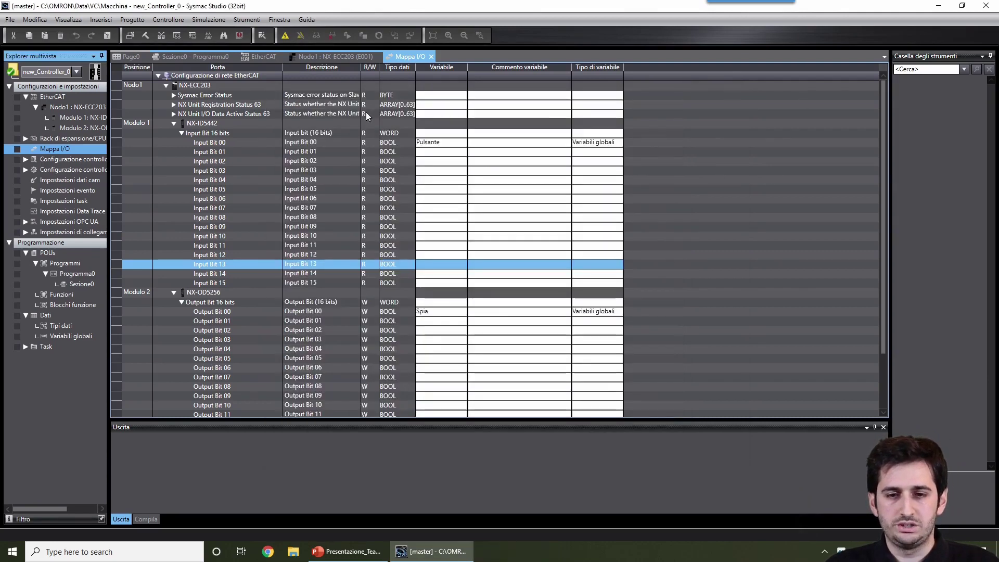
- Close the open project and merge the Development_HMI branch into the master branch of Macchina with TortoiseGit
left_click(12, 19)
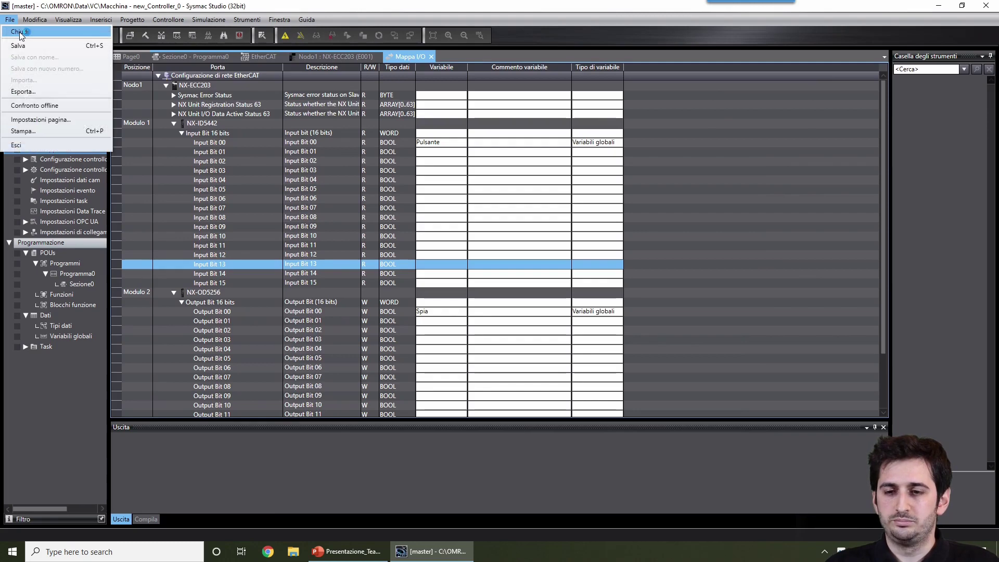
left_click(19, 32)
right_click(493, 151)
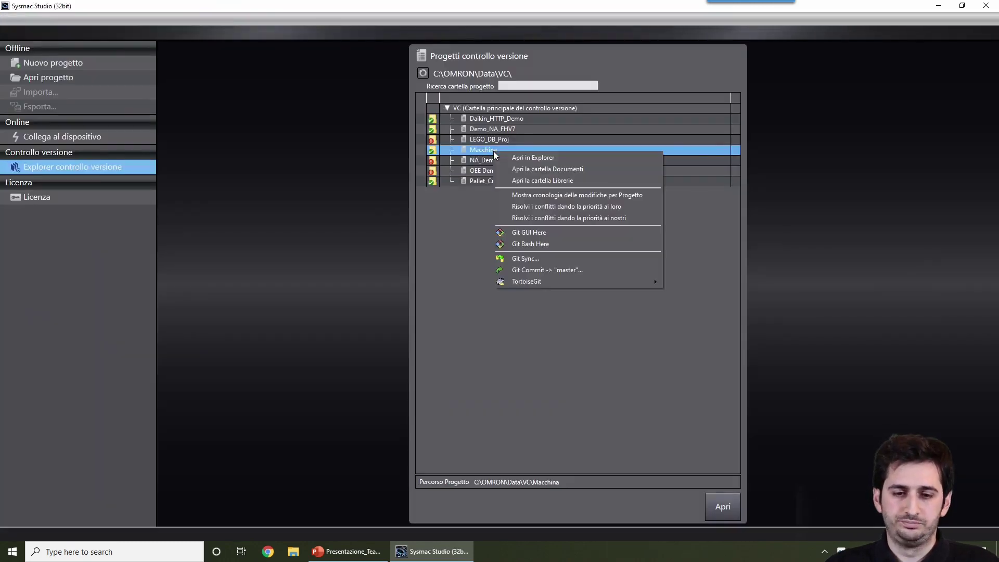
mouse_move(610, 281)
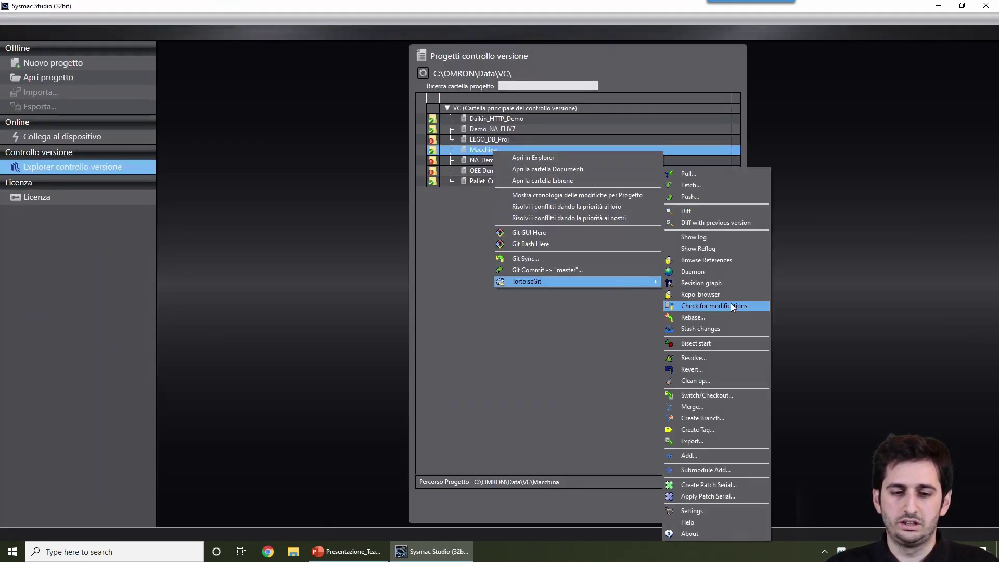
left_click(727, 407)
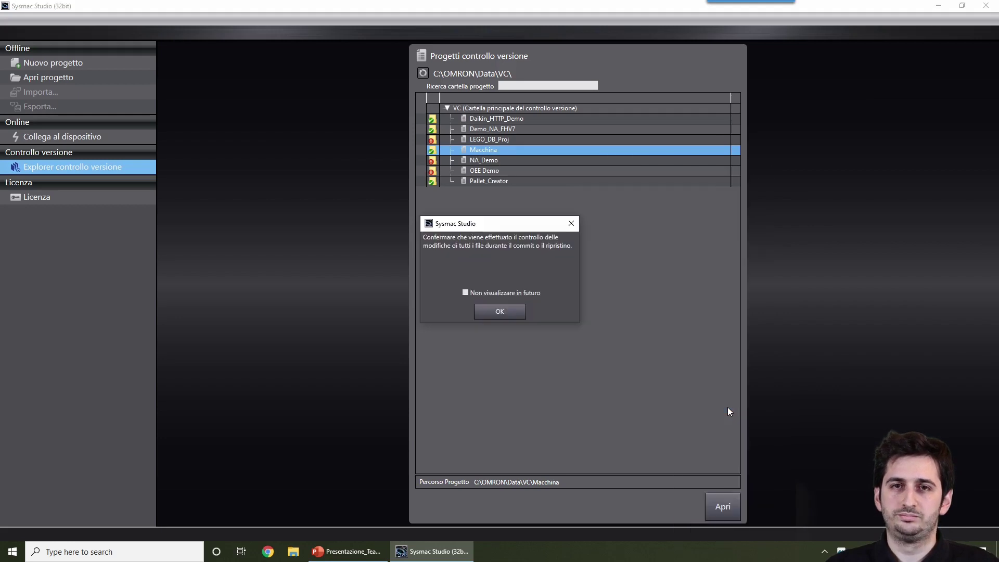
left_click(509, 316)
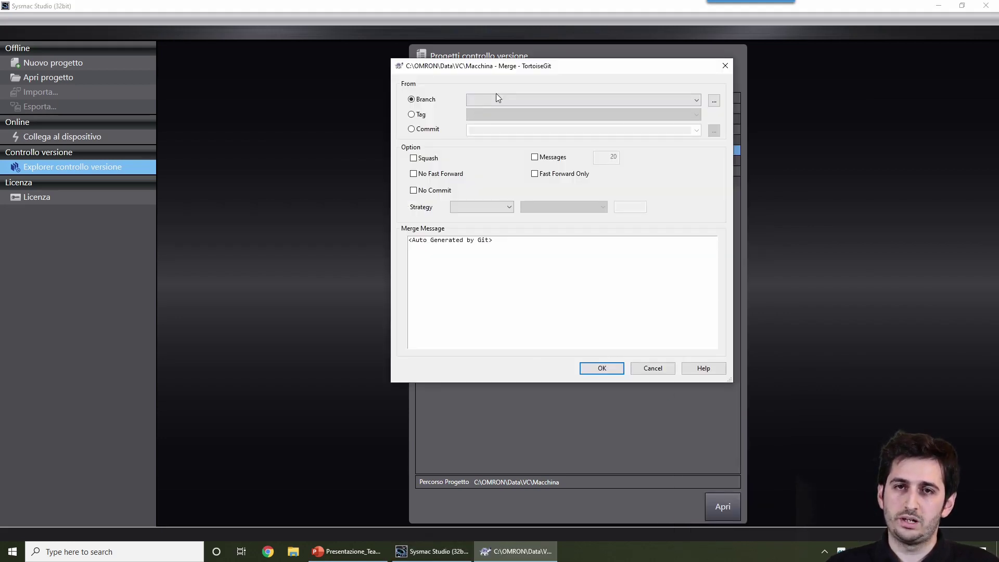
left_click(501, 100)
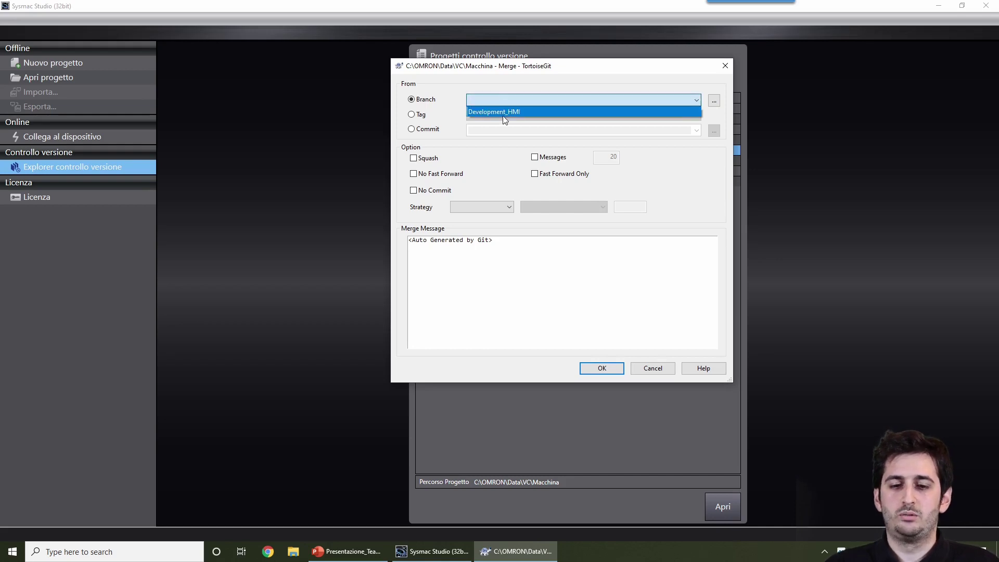
left_click(503, 116)
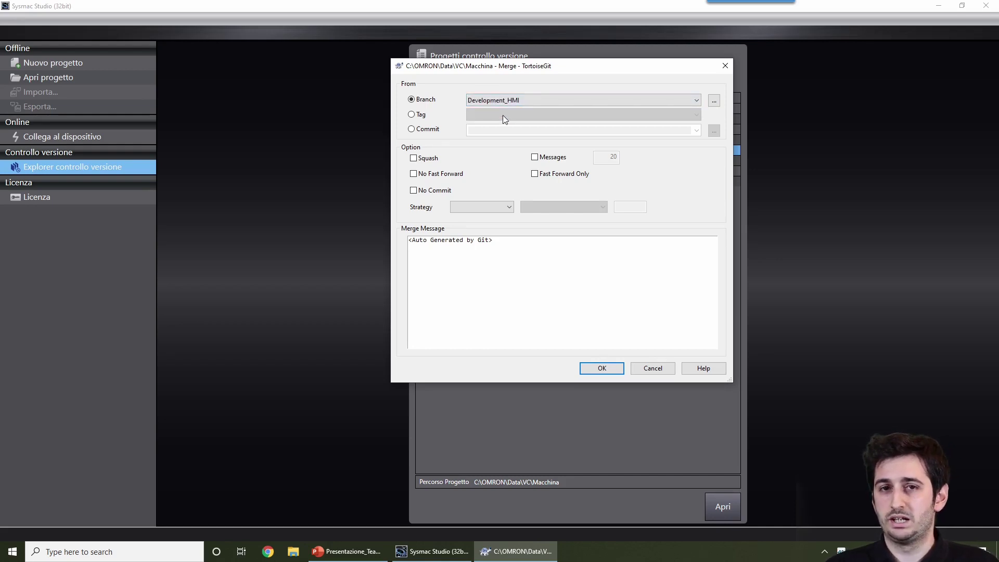
left_click(602, 368)
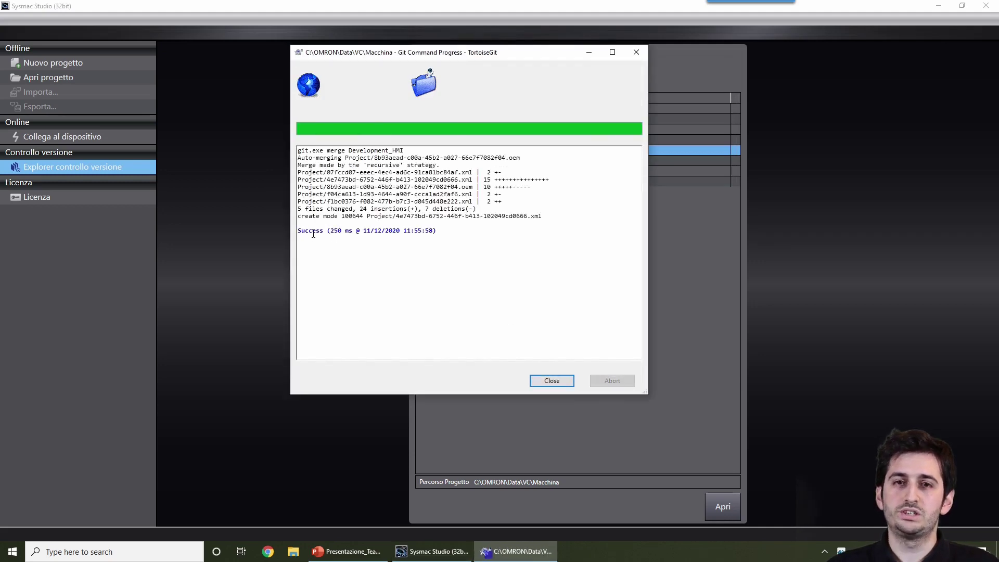
left_click(559, 386)
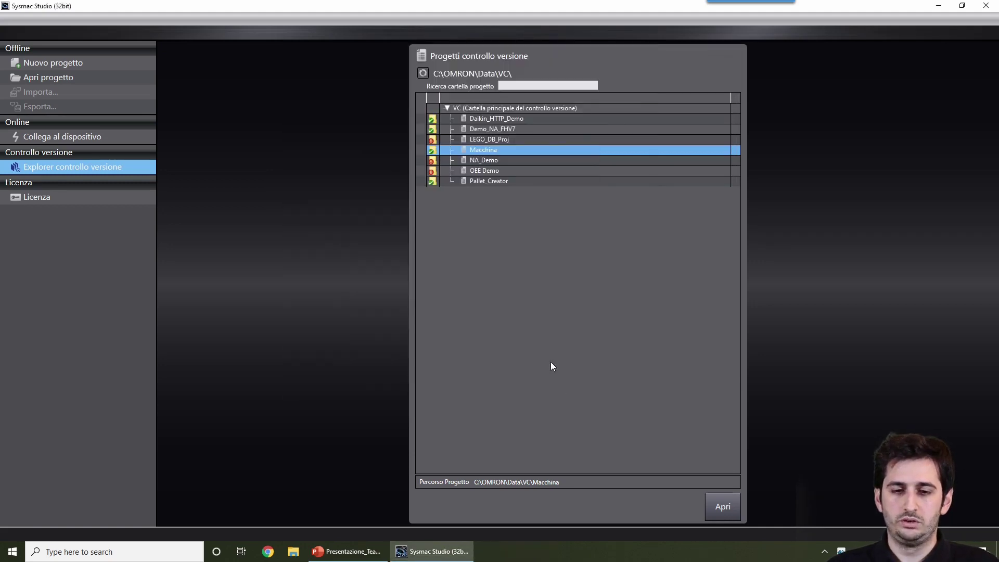
- Open the change history of the Macchina project and examine the merge commit on master
right_click(503, 149)
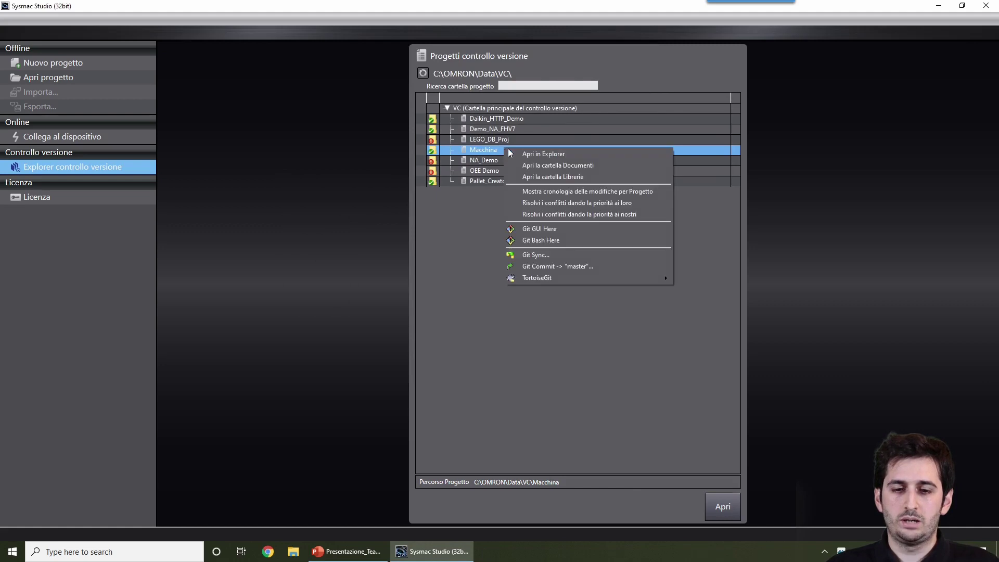
left_click(559, 191)
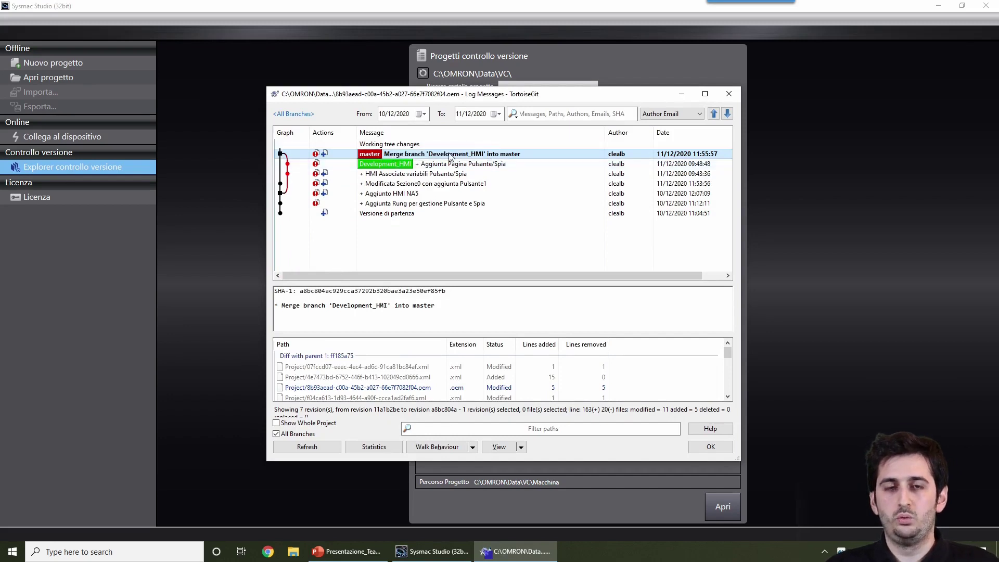
- Close the log, open the merged Macchina project from version control, and show the new_Controller_0 device in a widened project explorer
key("Escape")
left_click(724, 504)
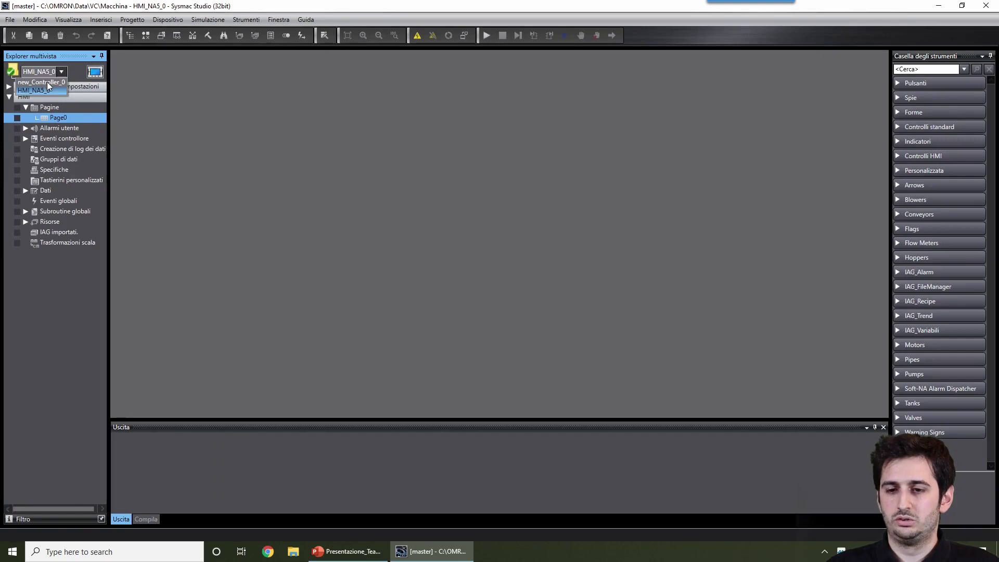
left_click(44, 72)
left_click(47, 83)
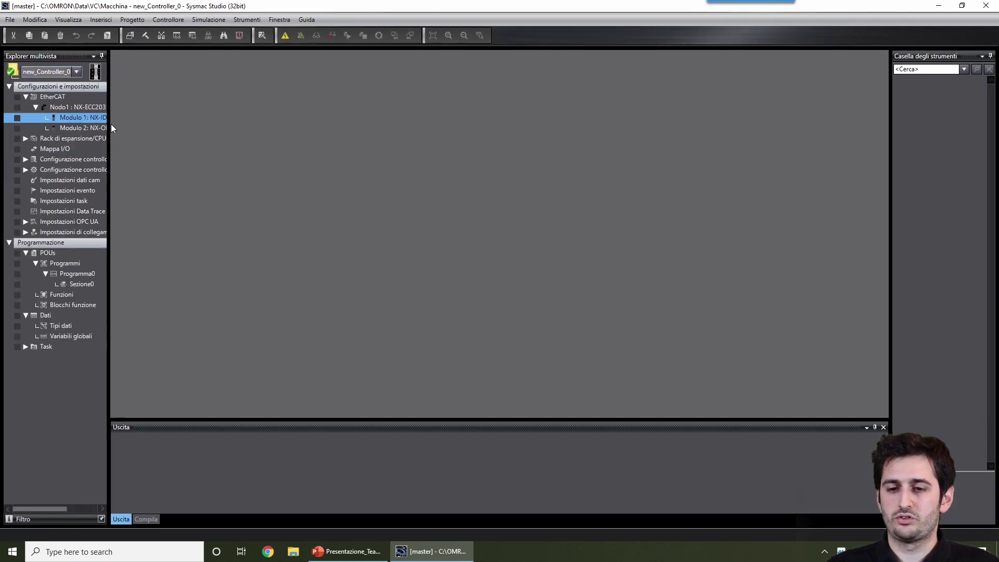
left_click_drag(110, 123, 151, 128)
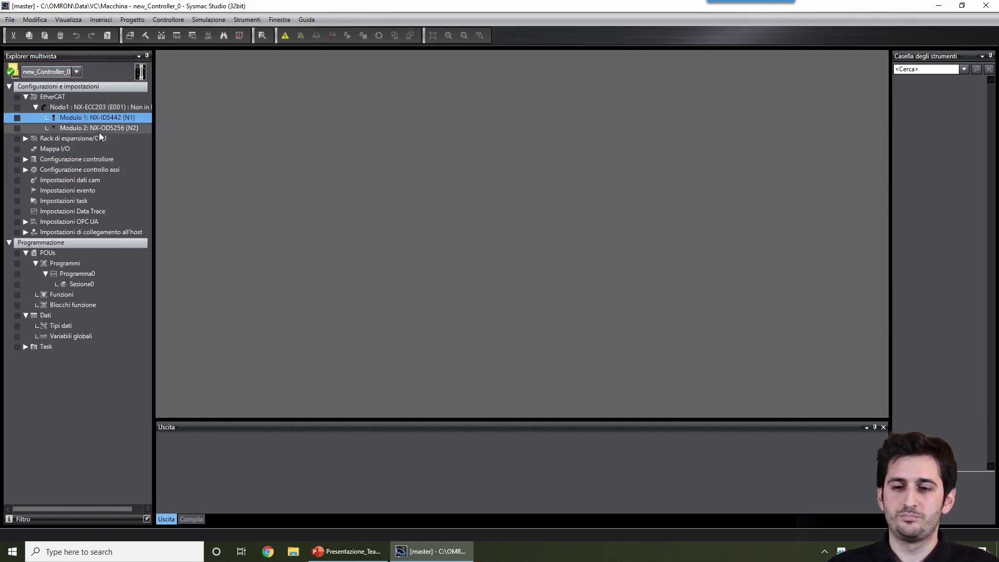
- Examine the I/O map's NX-OD5256 output bits under NX-ECC203, and the ladder rungs in Sezione0 of Programma0
double_click(80, 149)
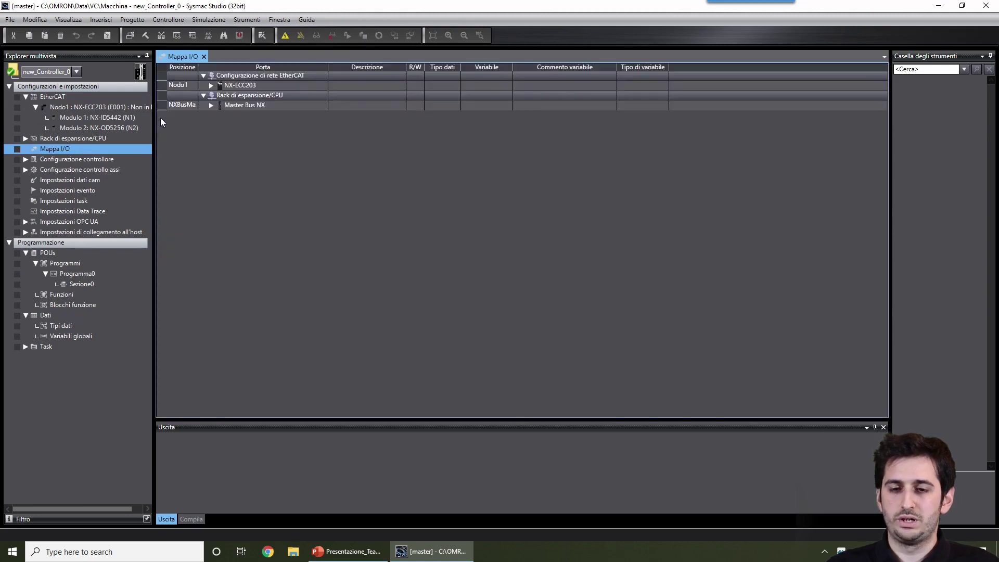
double_click(229, 86)
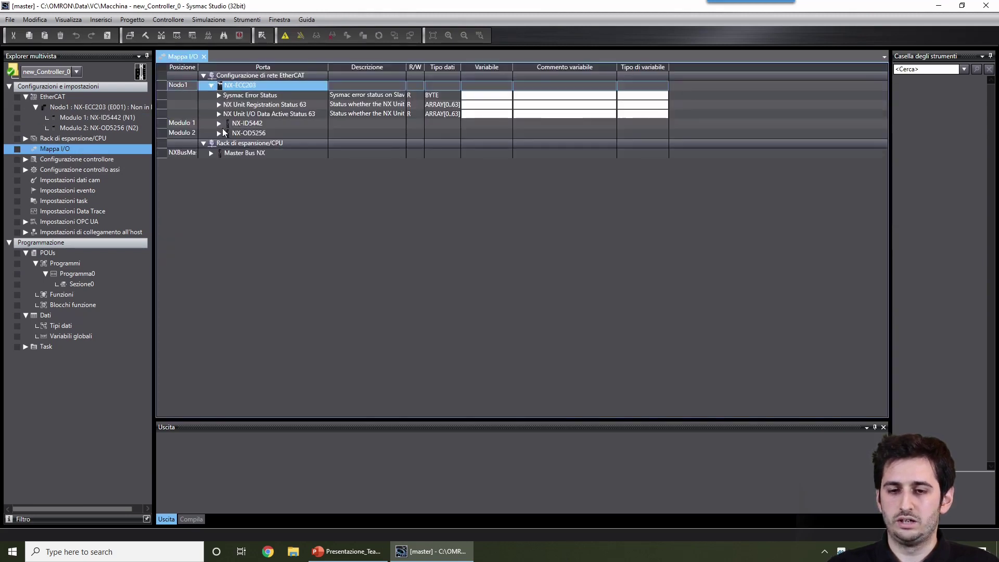
left_click(223, 128)
double_click(222, 133)
double_click(226, 143)
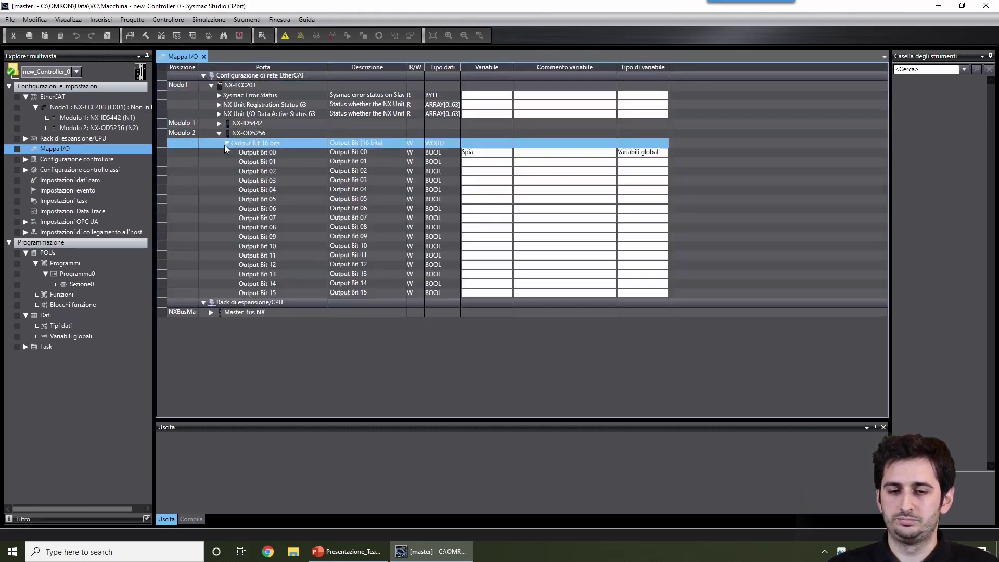
double_click(92, 286)
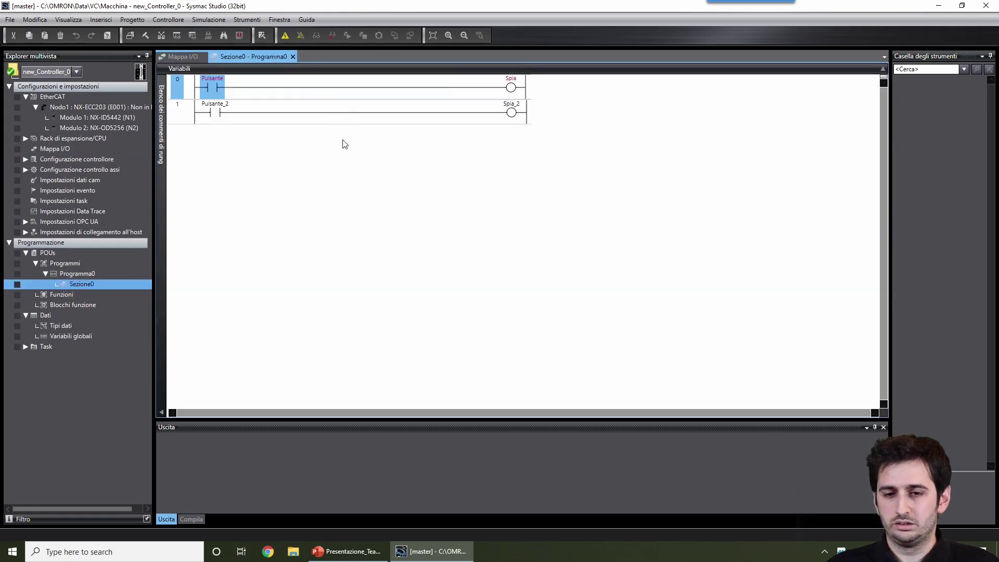
- Switch to the HMI_NA5_0 device, examine the objects on Page0, and expand the HMI's data definitions
left_click(73, 74)
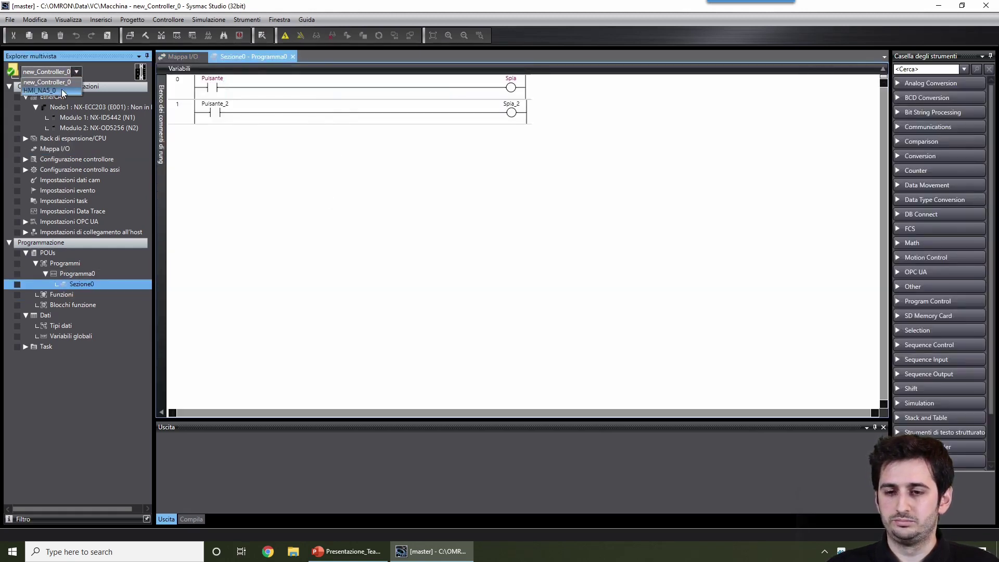
left_click(62, 89)
double_click(71, 118)
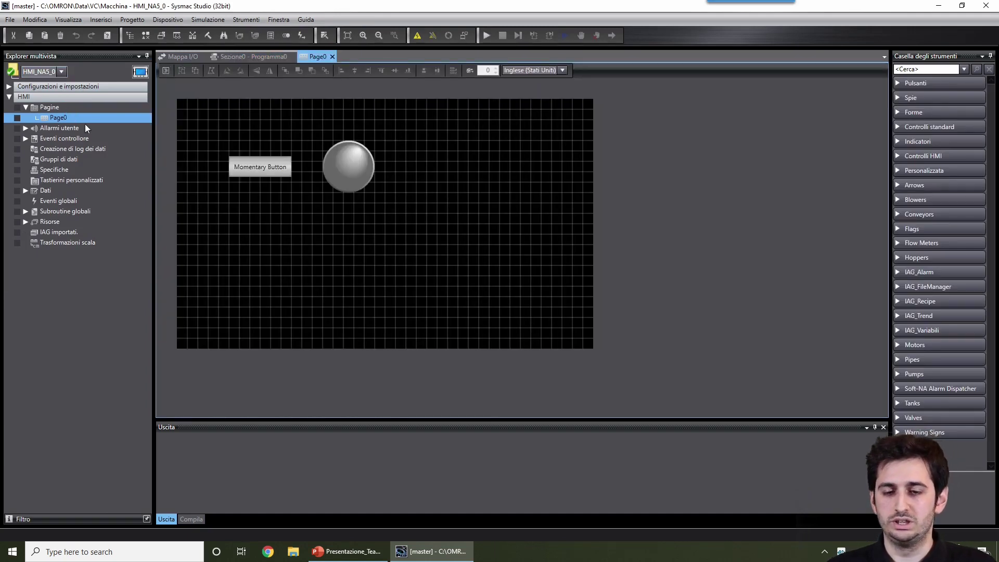
double_click(38, 192)
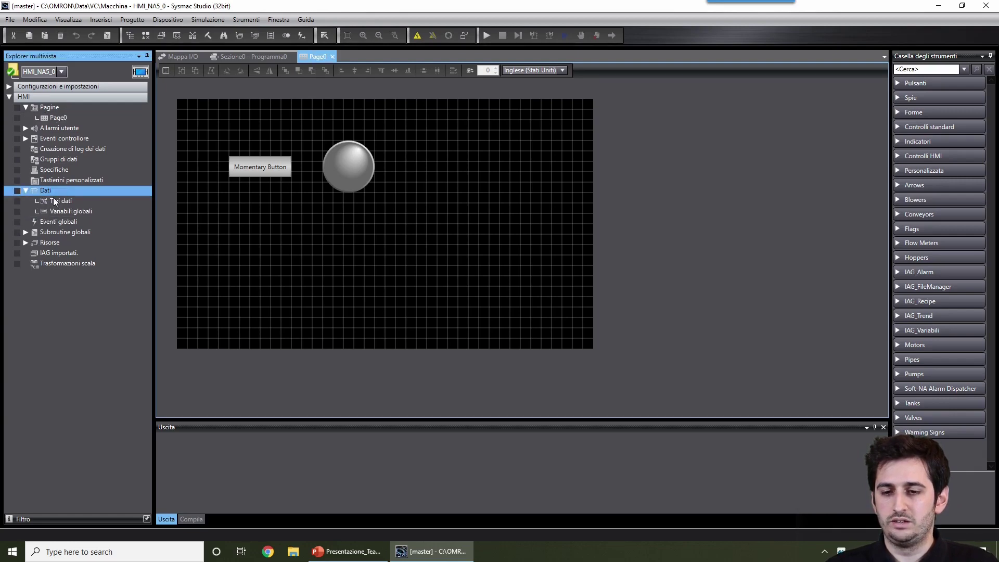